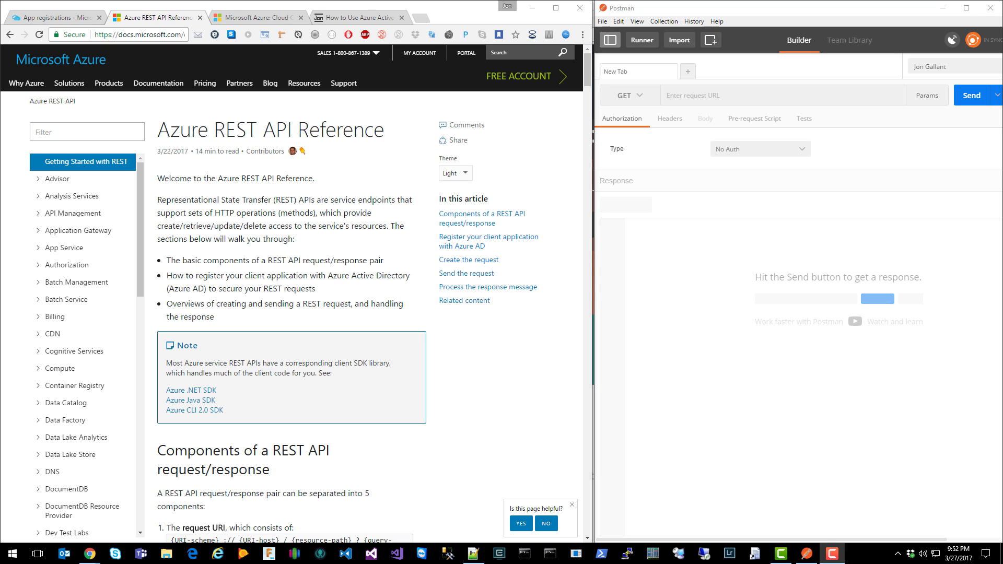
Look up the List By Subscription request of the Iot Hub Resource in the Azure REST API reference
left_click(104, 164)
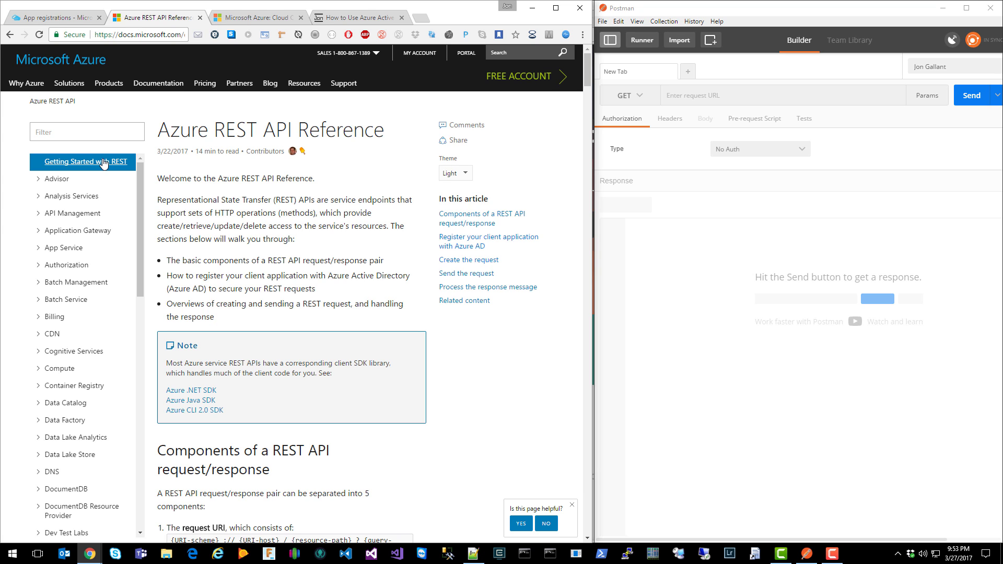
left_click_drag(141, 201, 146, 339)
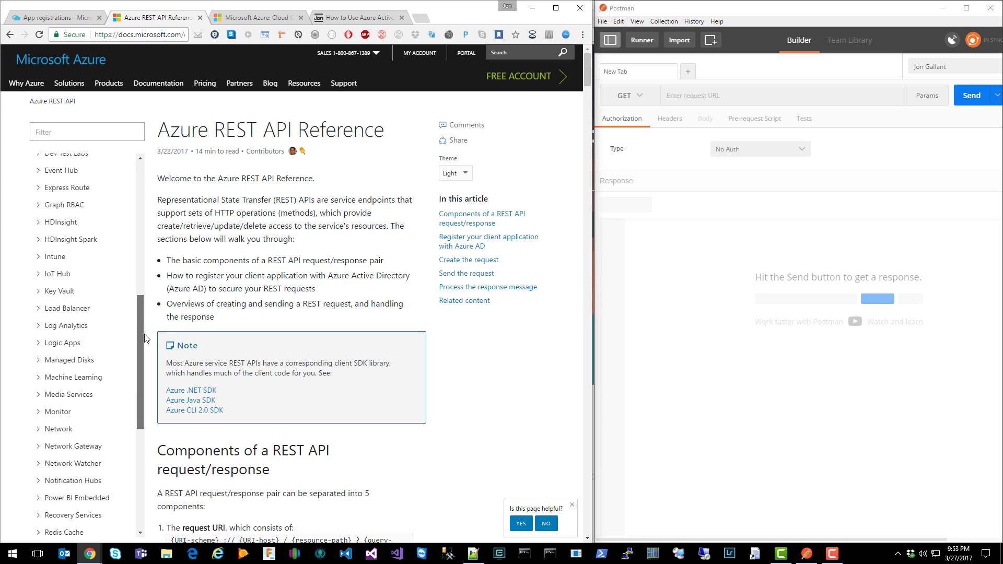
left_click(73, 275)
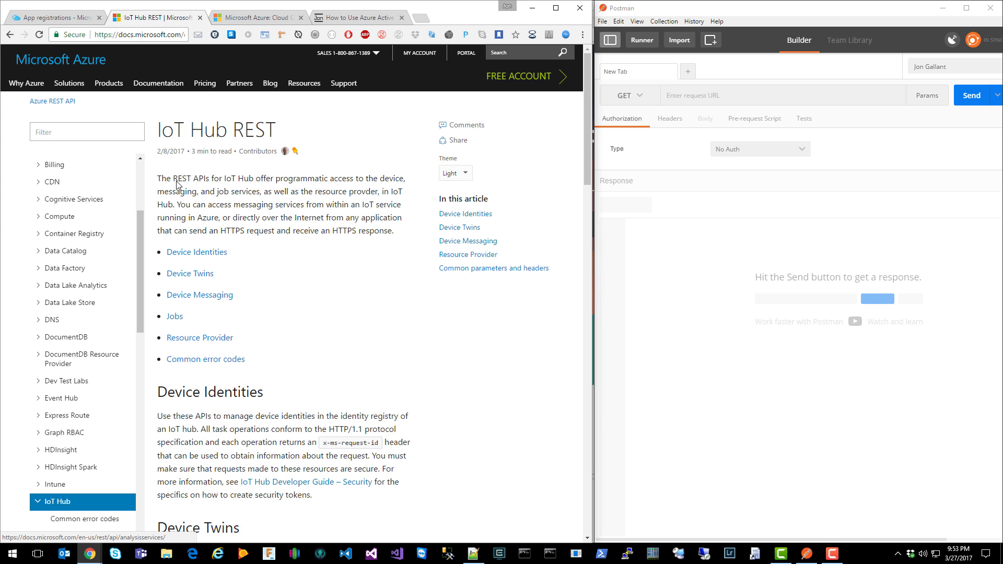
left_click(215, 343)
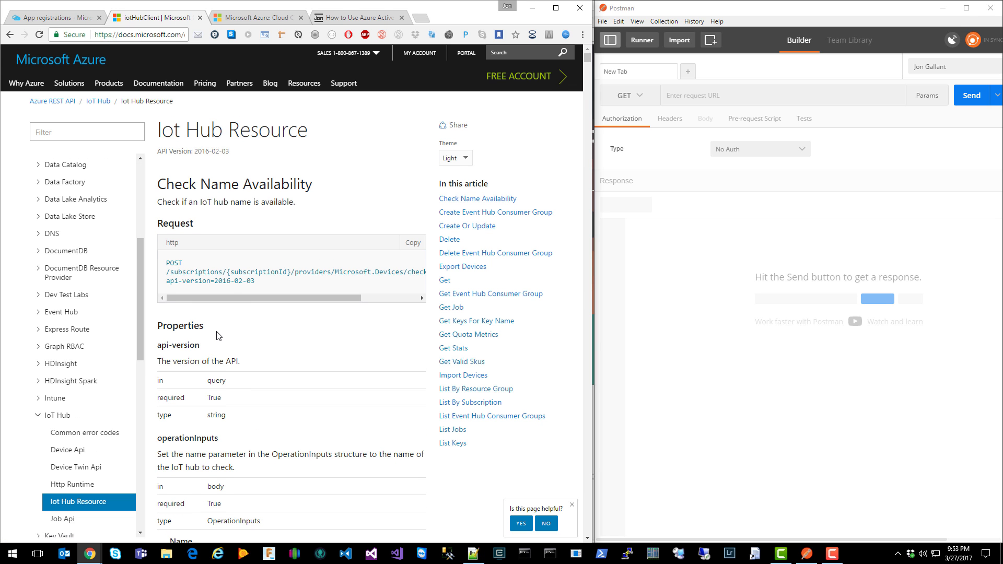
left_click(464, 403)
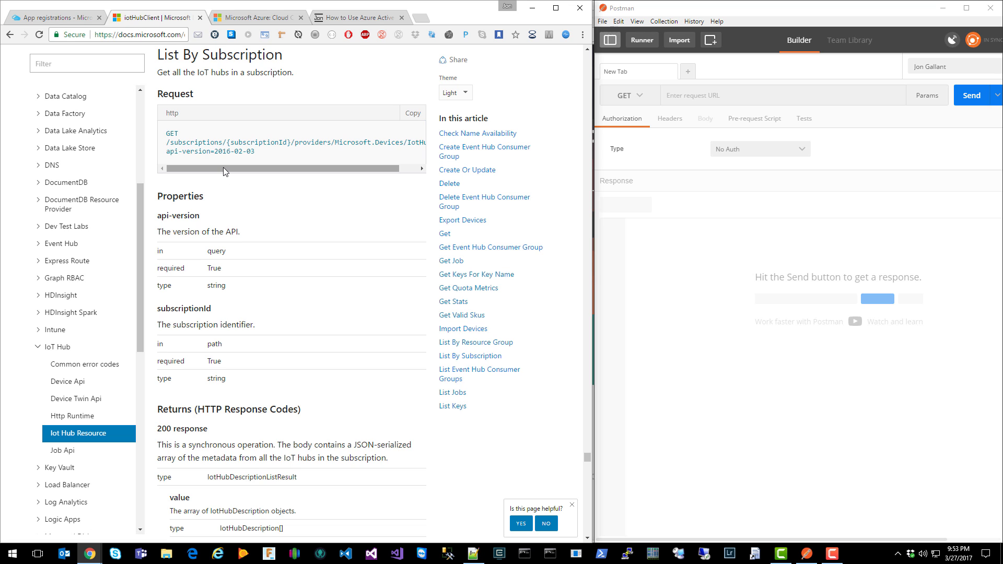
left_click_drag(223, 167, 163, 182)
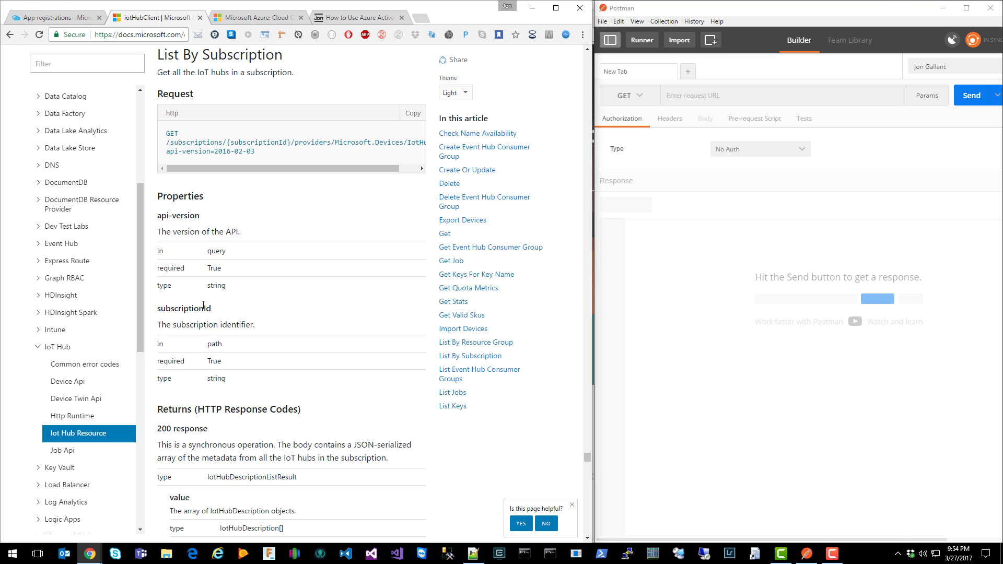
Copy the Directory ID from the Azure Active Directory properties in the Azure portal into the tenant_id line of the Notepad++ notes
key("alt+Tab")
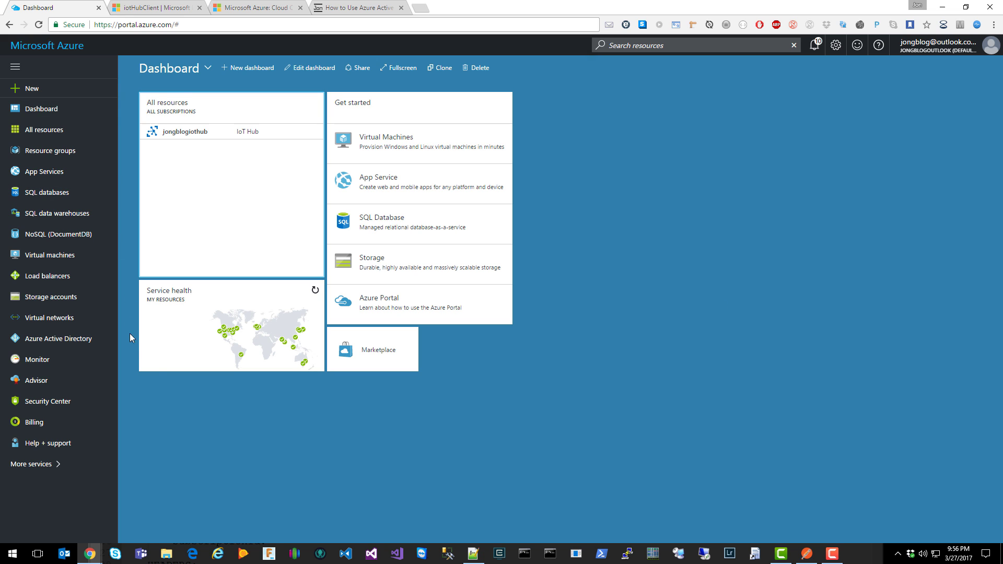
left_click(91, 346)
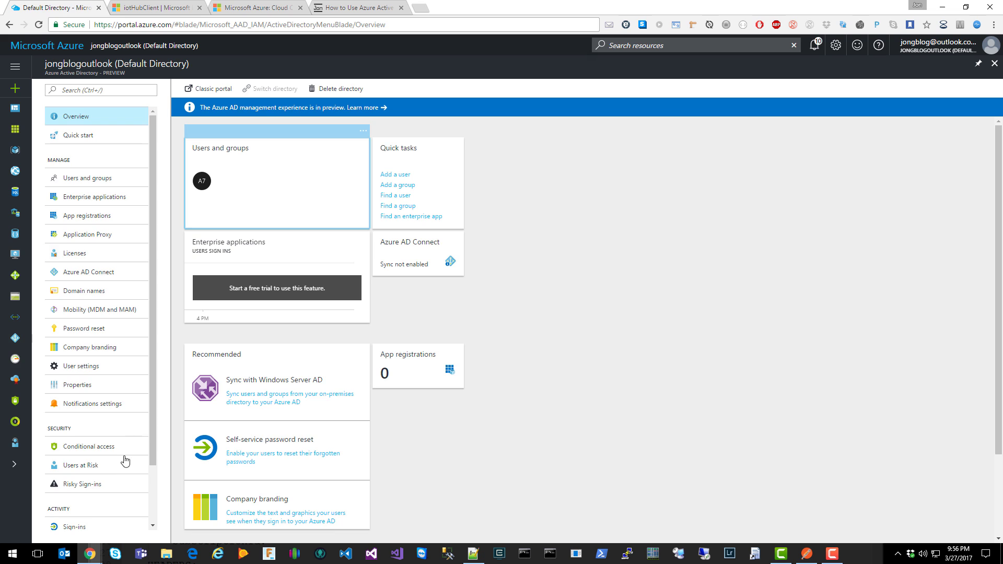
left_click(89, 387)
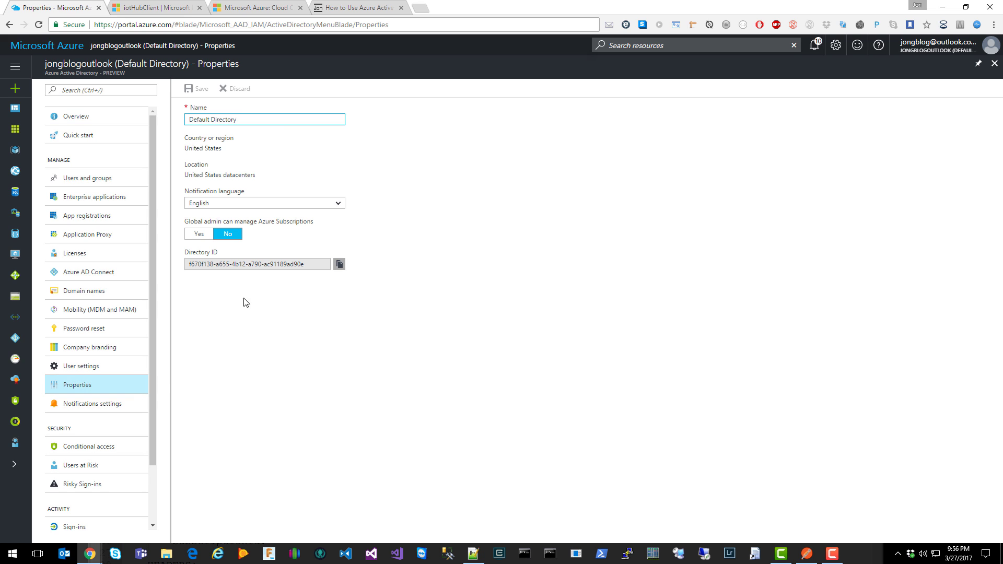
left_click(339, 265)
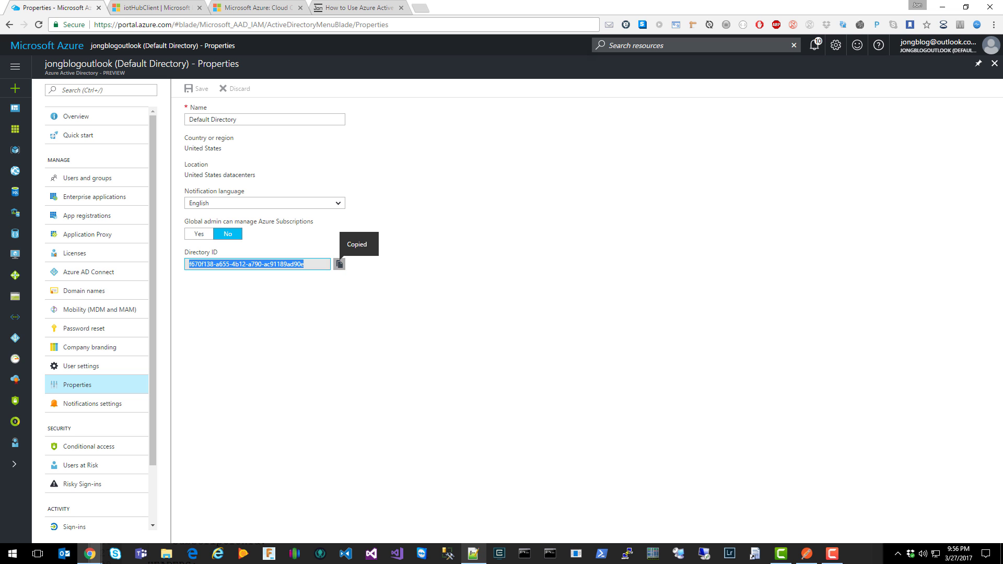
left_click(473, 553)
left_click(251, 277)
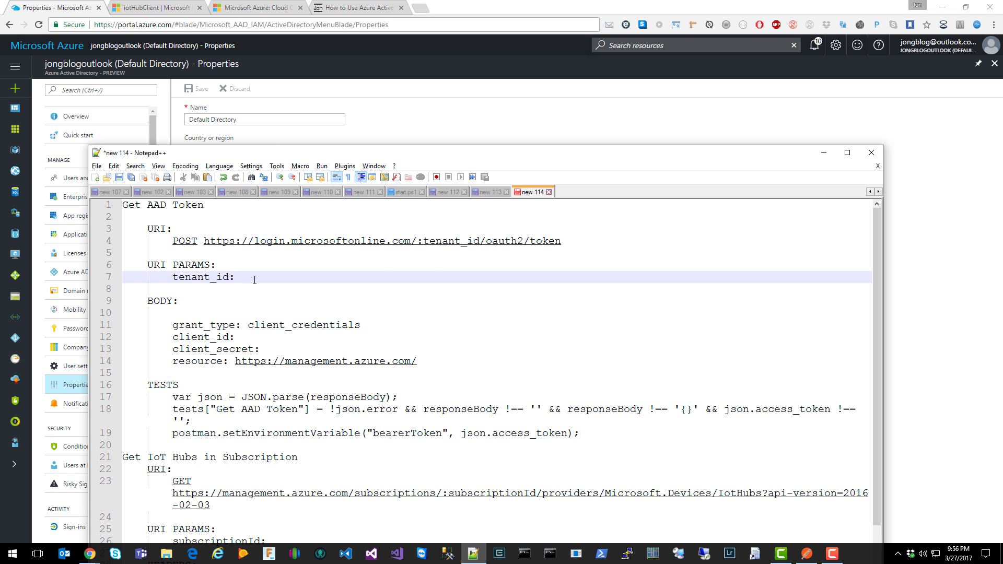
key("ctrl+v")
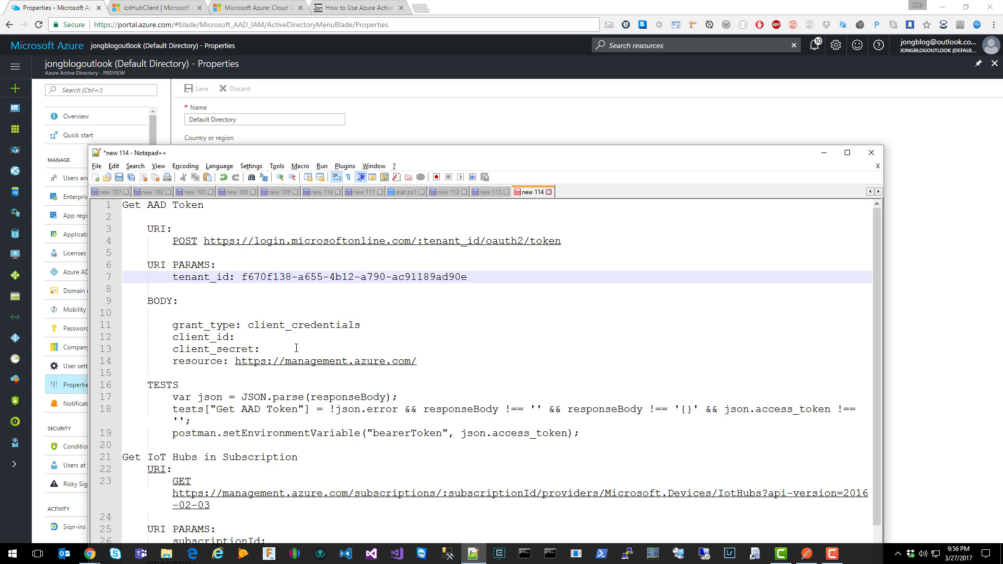
left_click(376, 123)
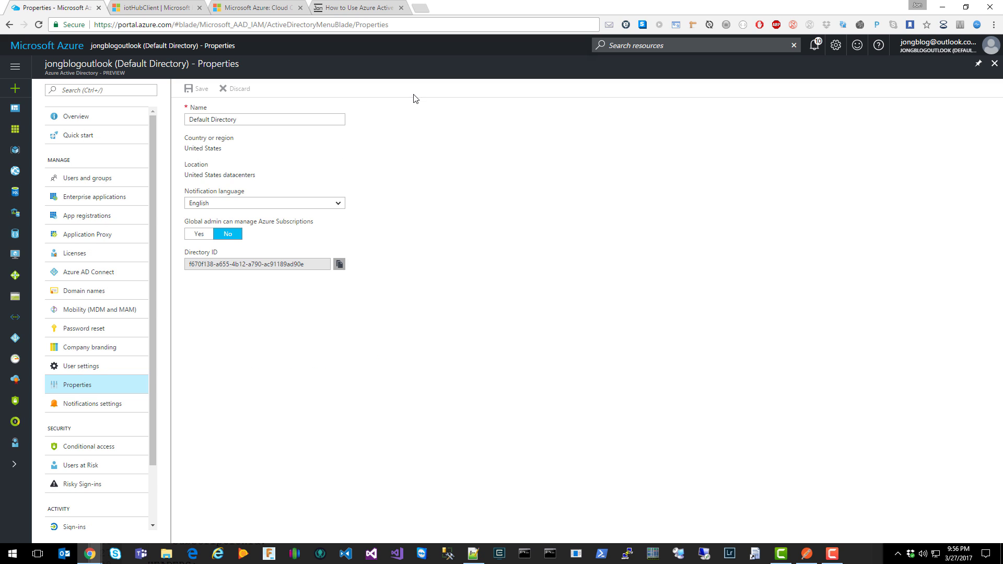
left_click(134, 217)
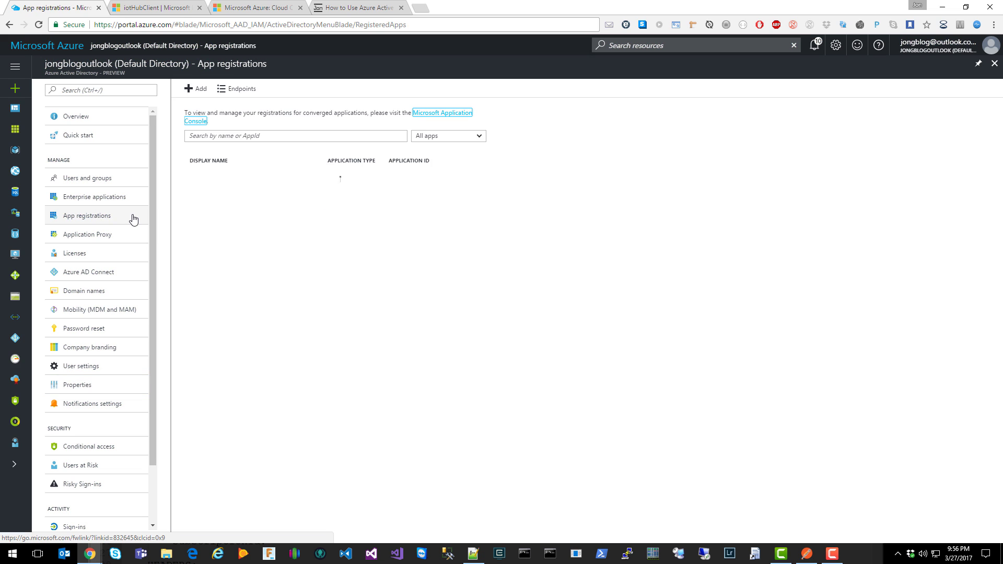
left_click(200, 90)
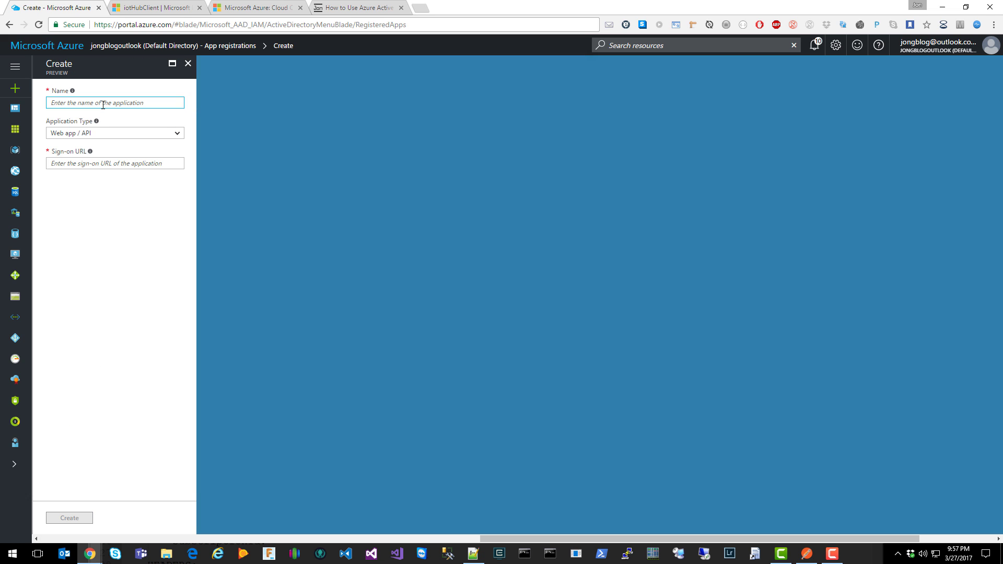
type("Postman")
left_click(177, 134)
left_click(150, 152)
left_click(151, 162)
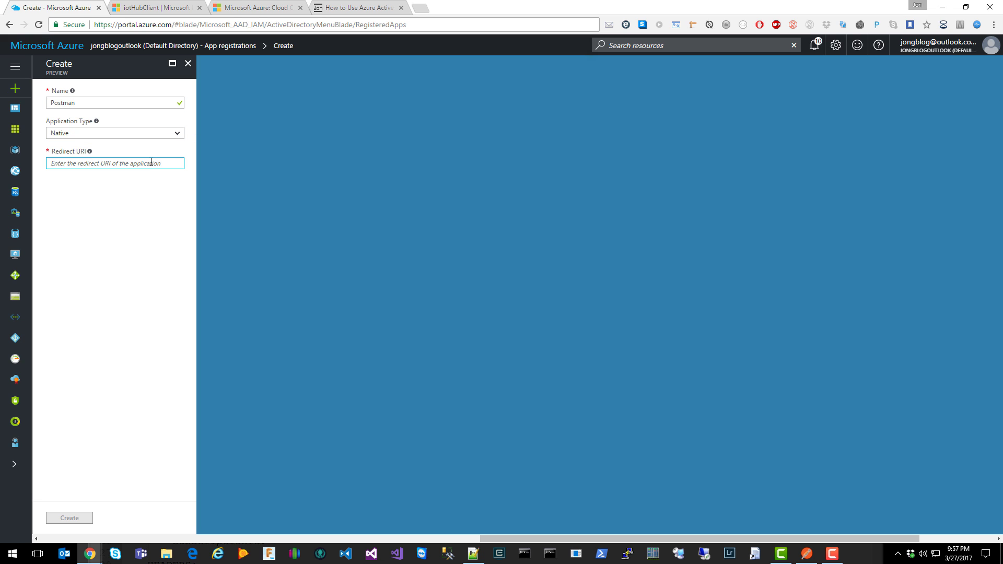
type("http://localhost")
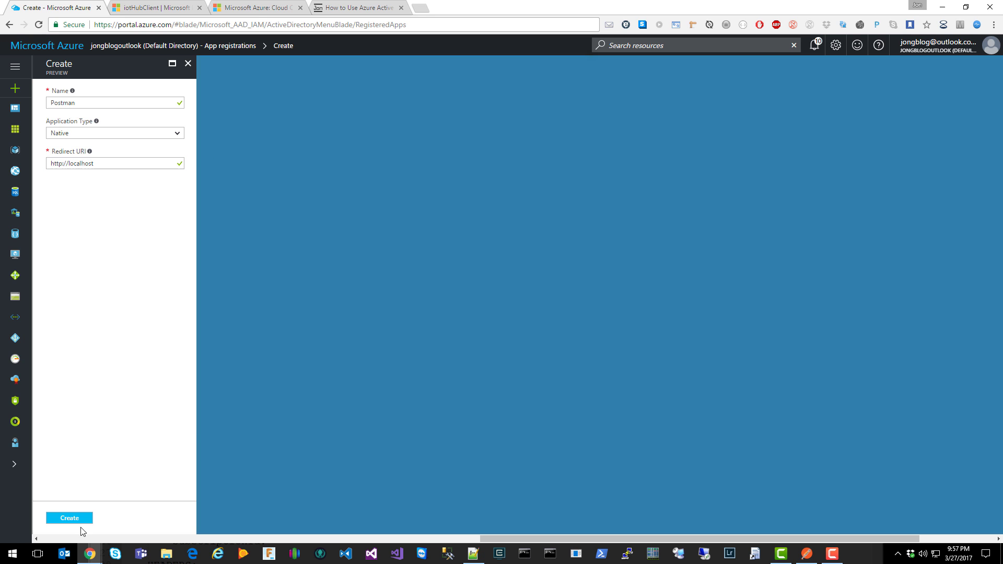
left_click(77, 519)
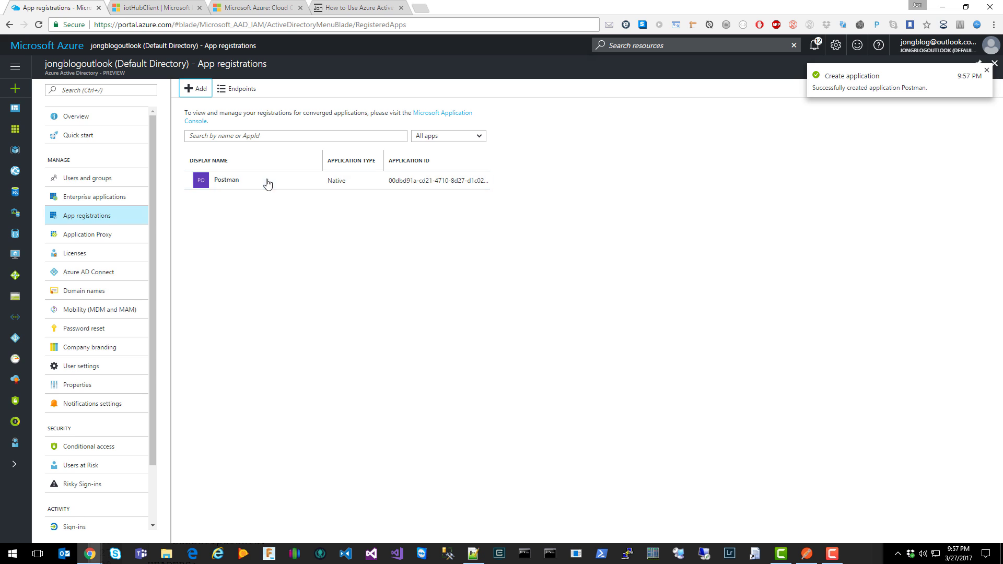
Copy the Postman app registration's Application ID into the client_id line of the Notepad++ notes
left_click(268, 183)
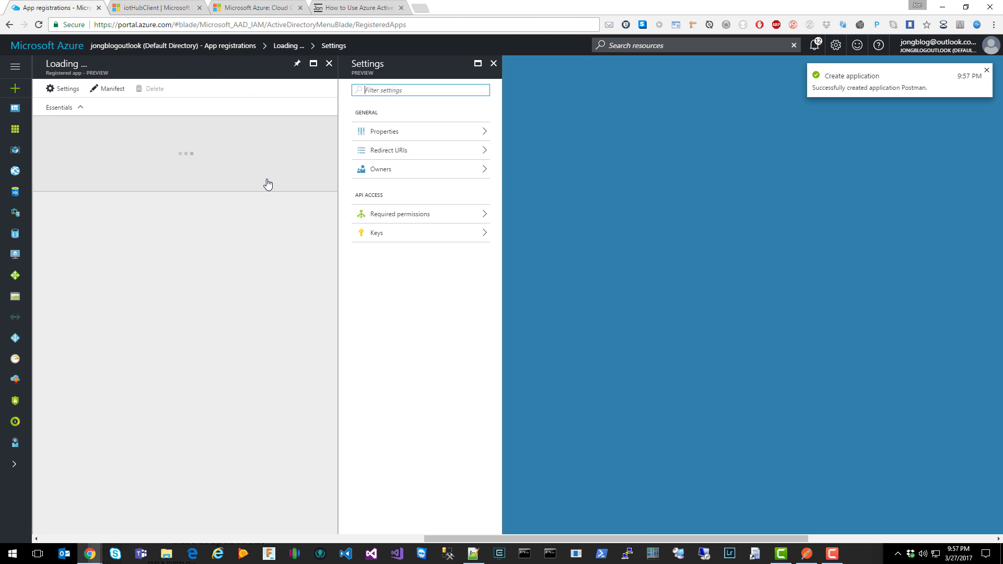
left_click(234, 132)
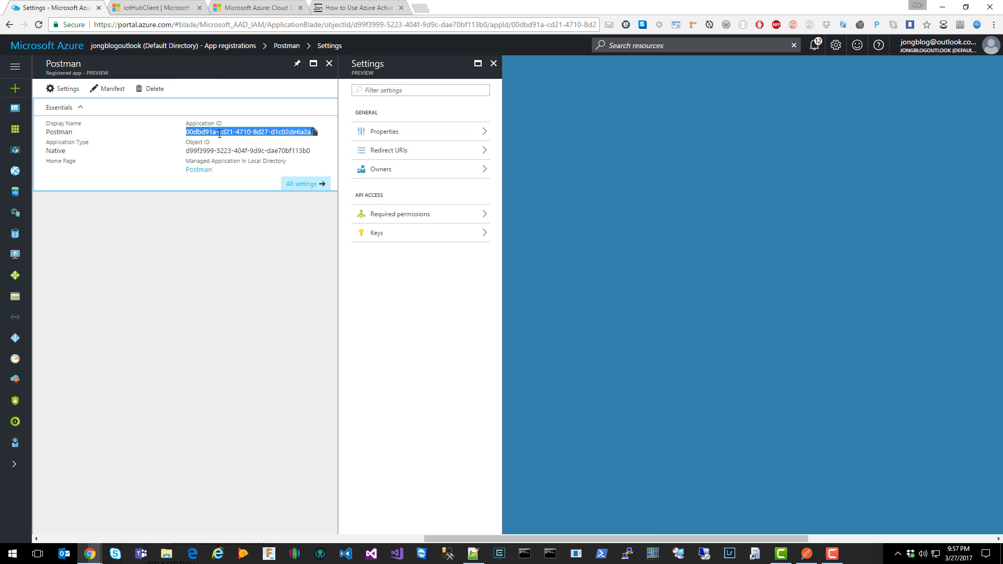
left_click(315, 132)
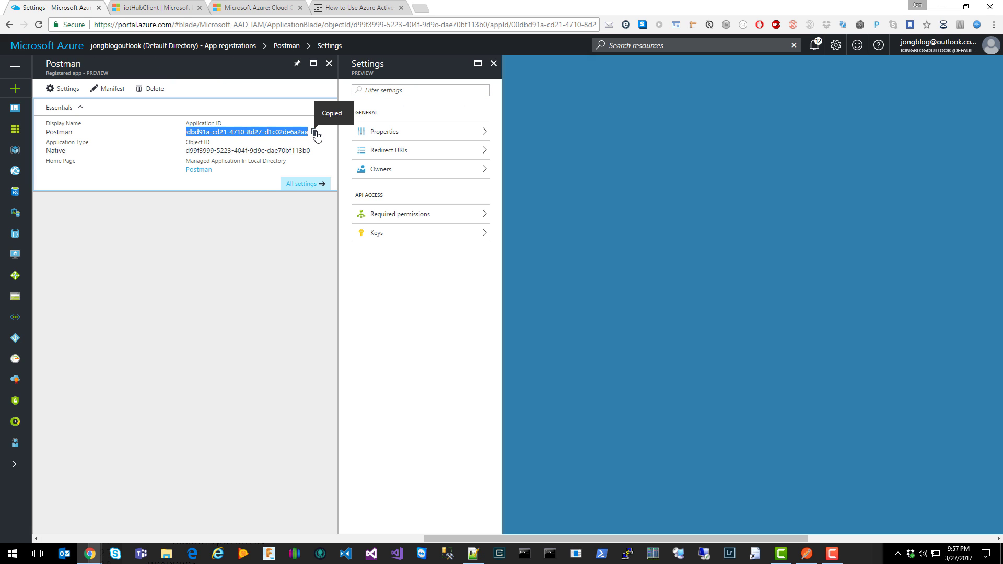
left_click(474, 555)
left_click(262, 336)
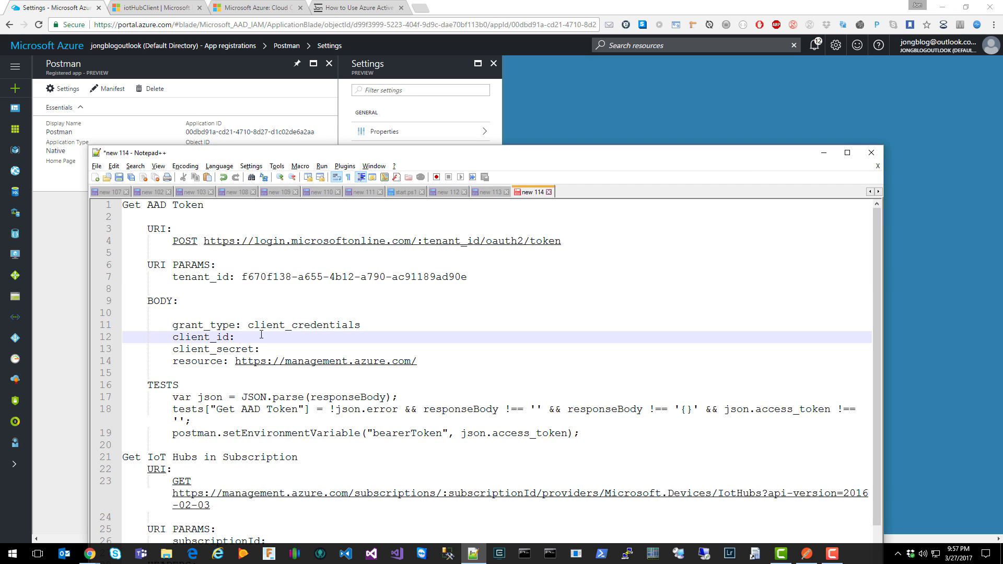
key("ctrl+v")
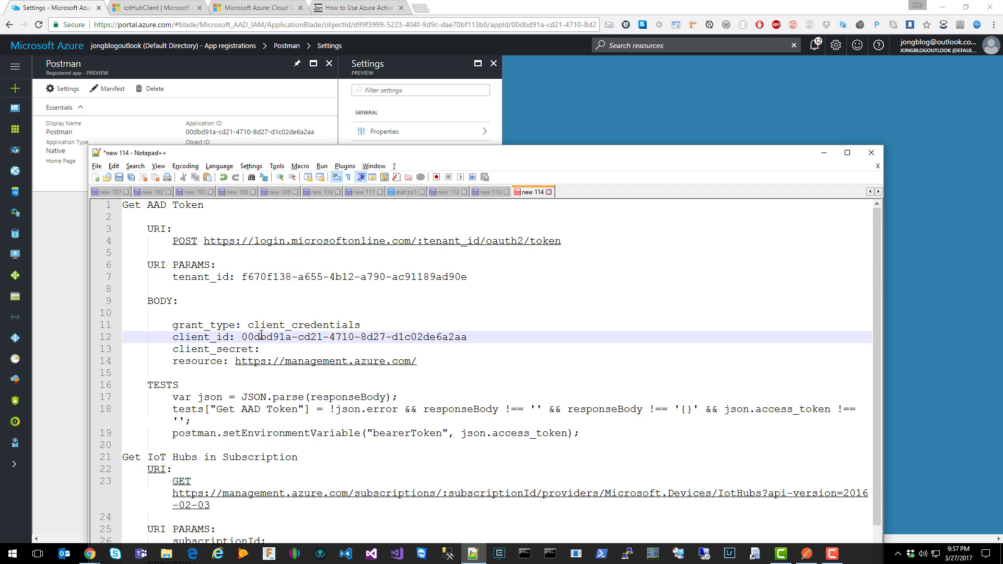
In the Azure portal, create and save a never-expiring key with the description Postman for the Postman app registration
left_click(71, 332)
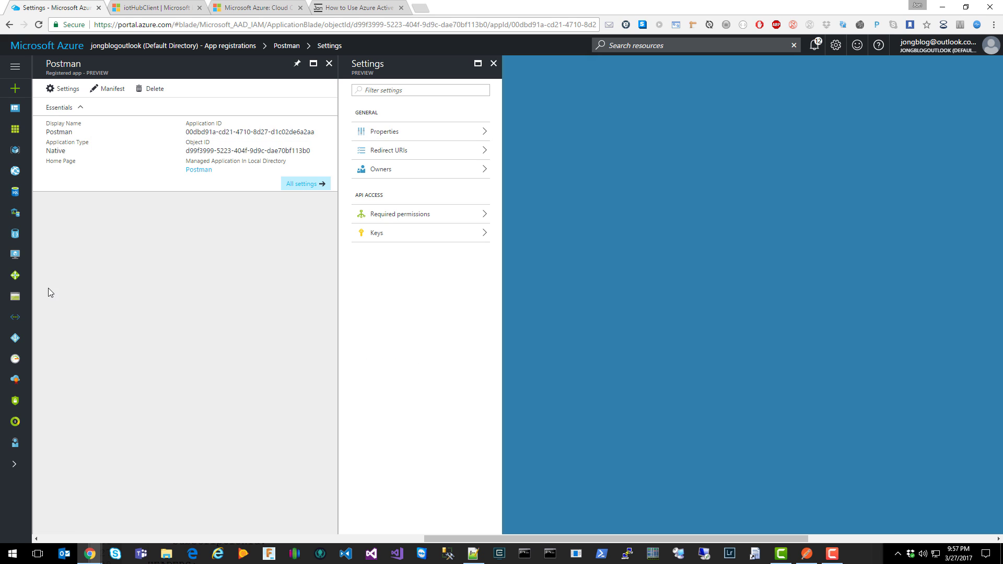
left_click(404, 241)
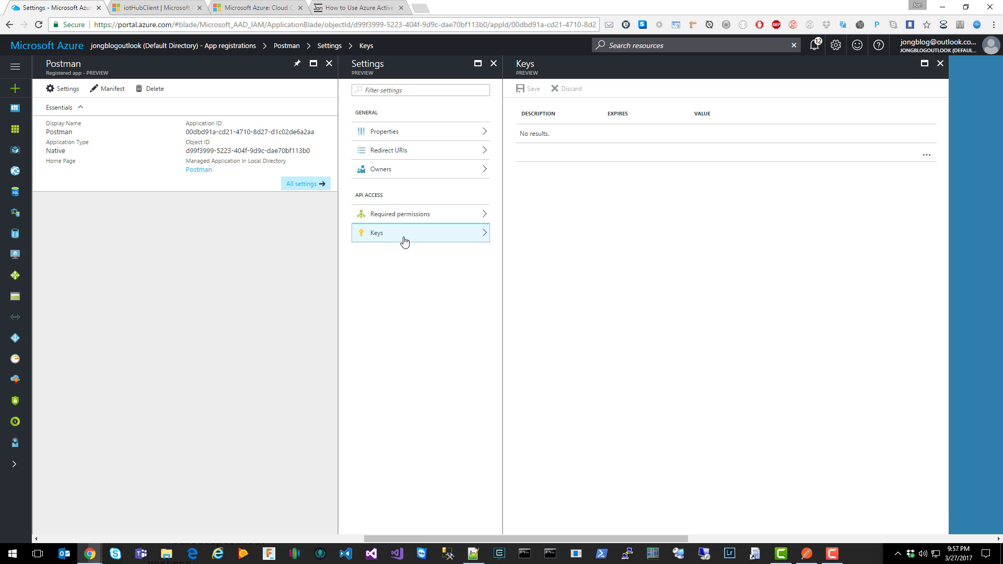
left_click(570, 150)
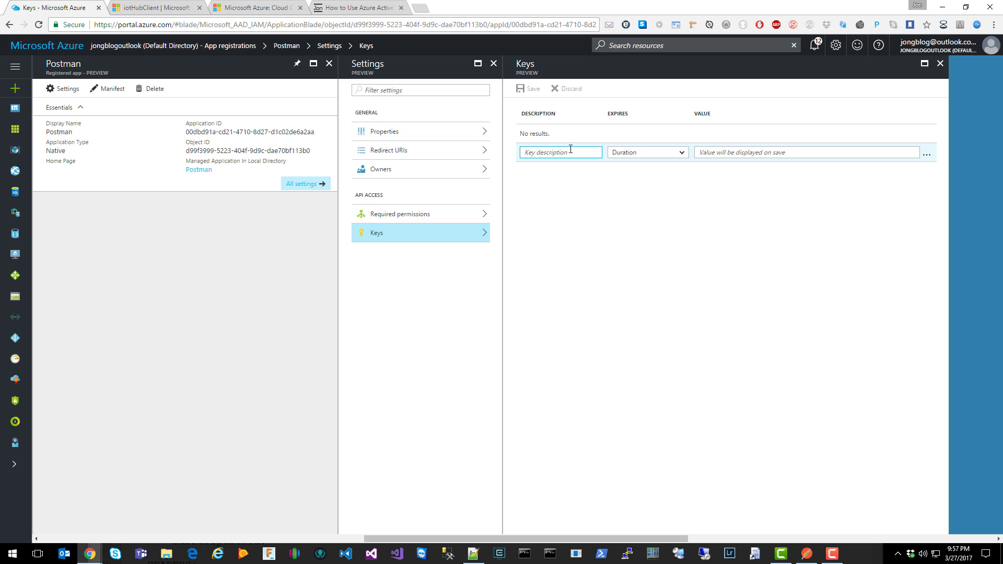
type("Postman")
key("Tab")
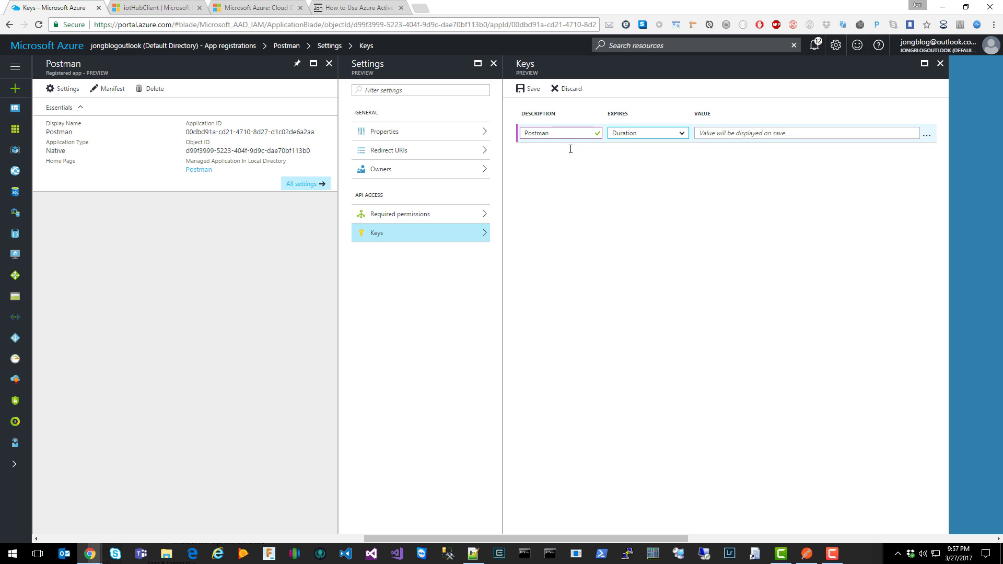
left_click(634, 137)
left_click(651, 169)
left_click(529, 89)
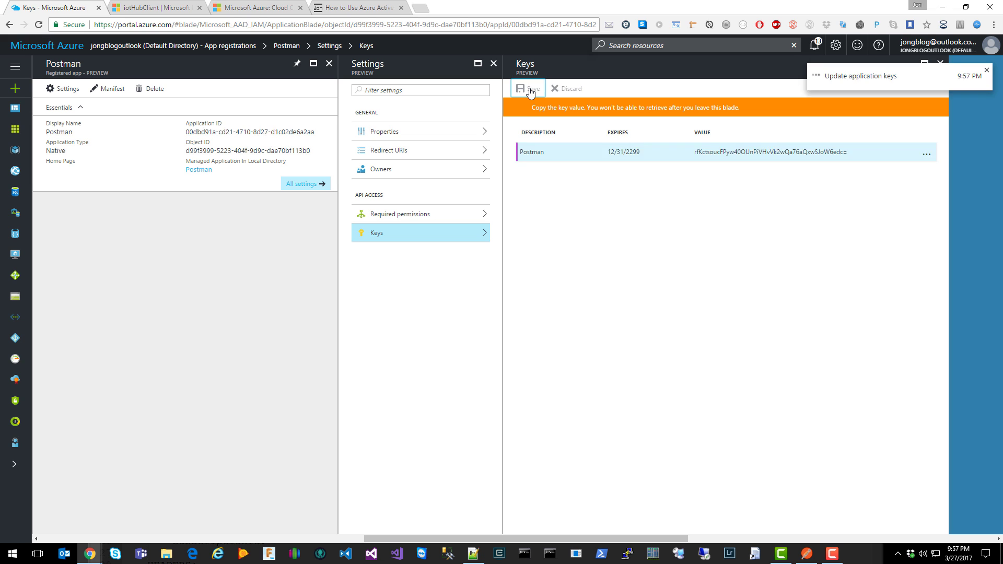
Copy the generated key value into the client_secret line of the Notepad++ notes and remove the extra line break
triple_click(748, 153)
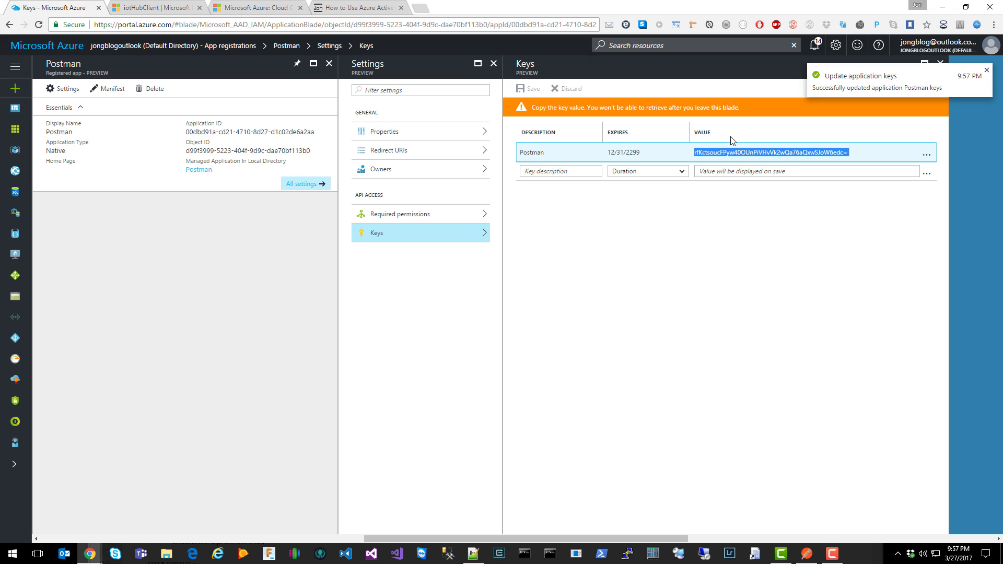
left_click(473, 554)
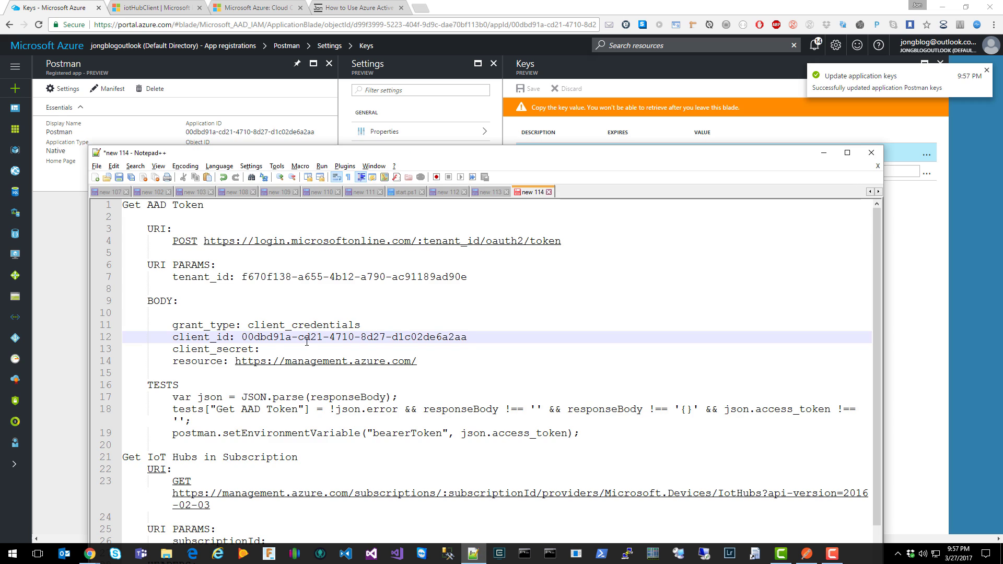
left_click(550, 350)
key("ctrl+v")
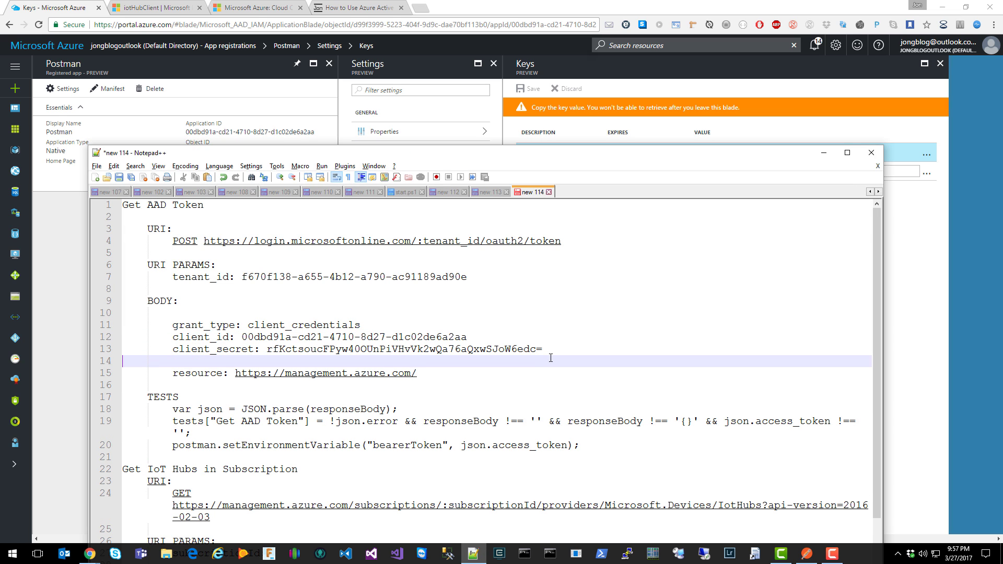
key("Delete")
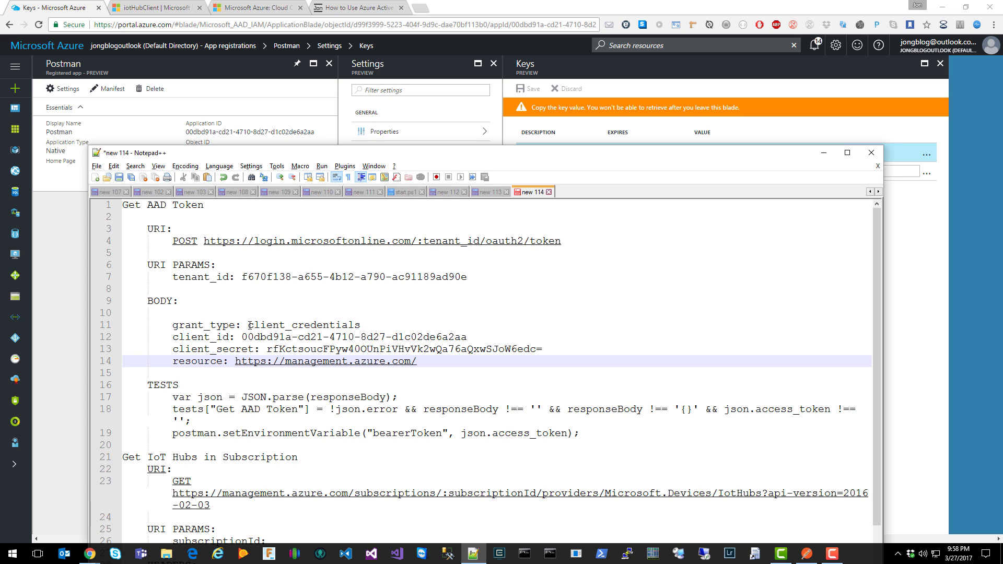
left_click_drag(248, 325, 360, 324)
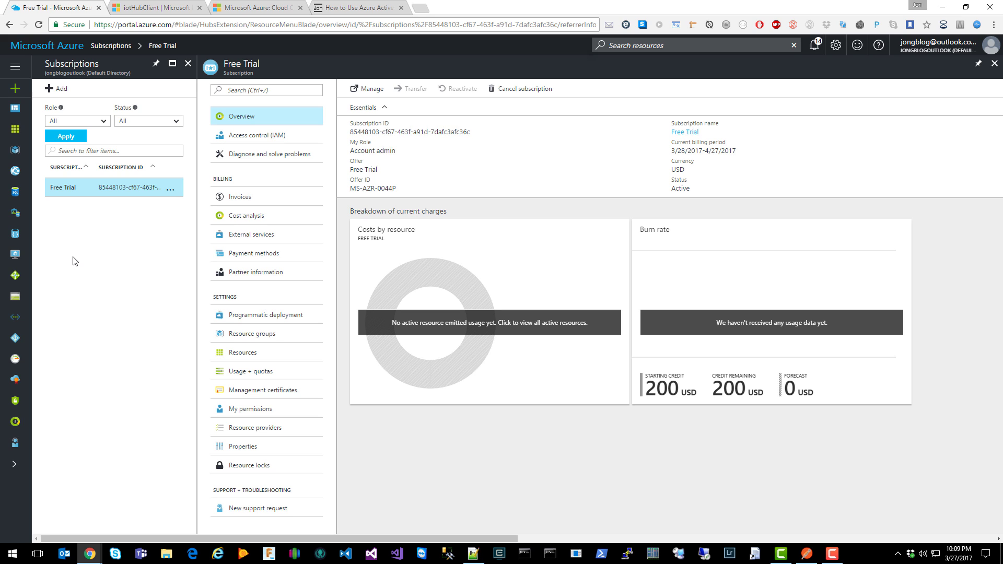
In the Free Trial subscription's access control, grant the Postman application the Contributor role
left_click(282, 137)
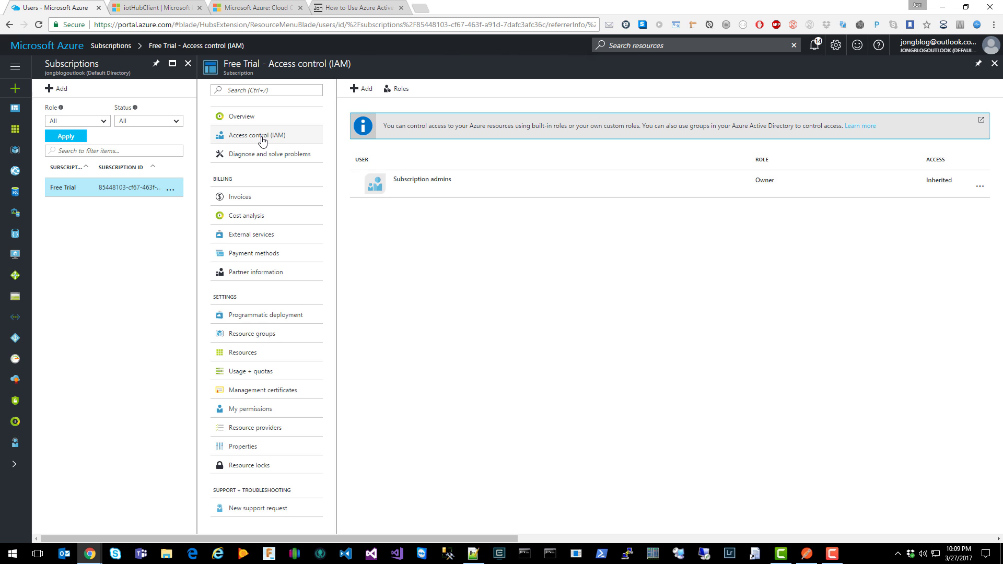
left_click(366, 93)
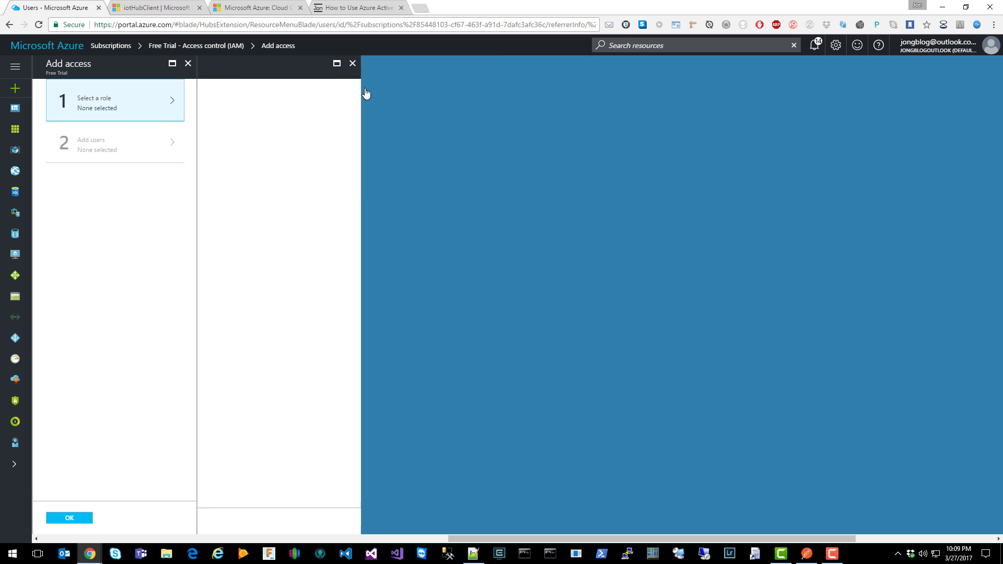
left_click(316, 148)
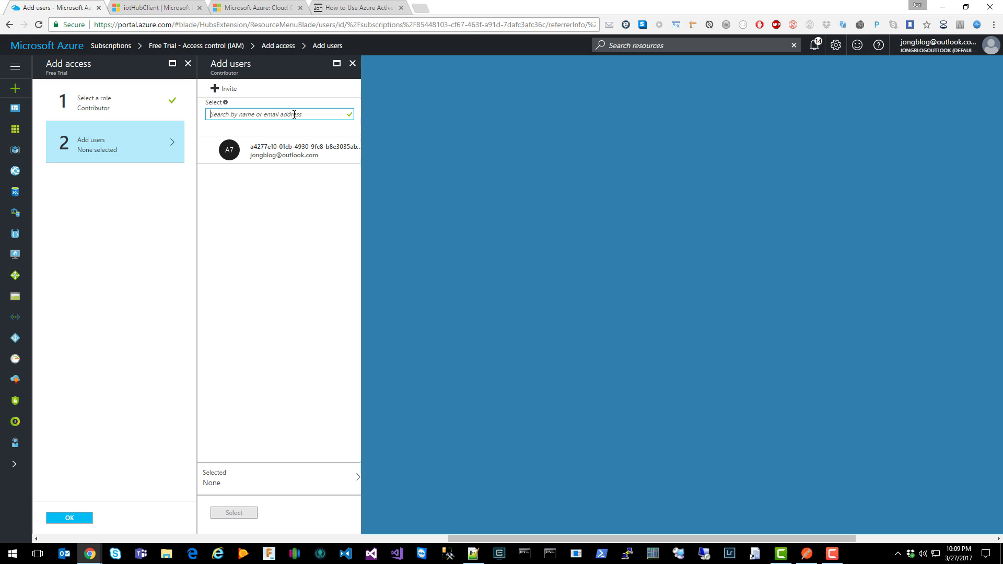
type("Postman")
left_click(285, 150)
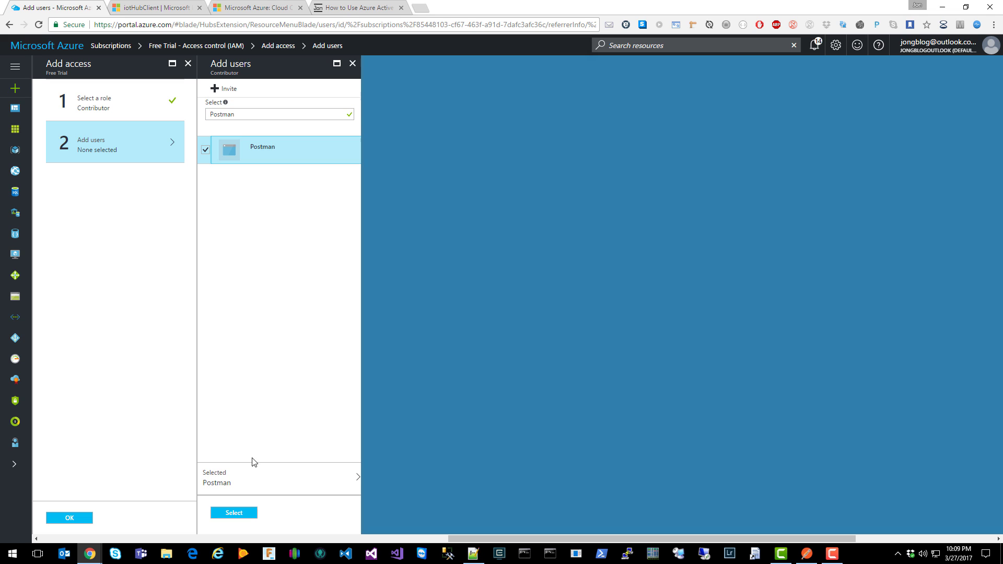
left_click(252, 514)
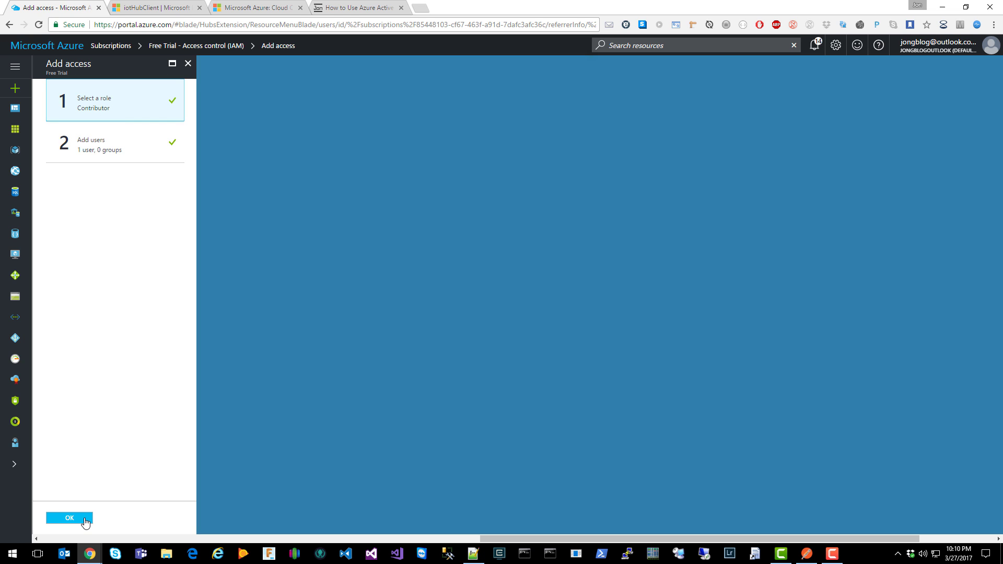
left_click(69, 518)
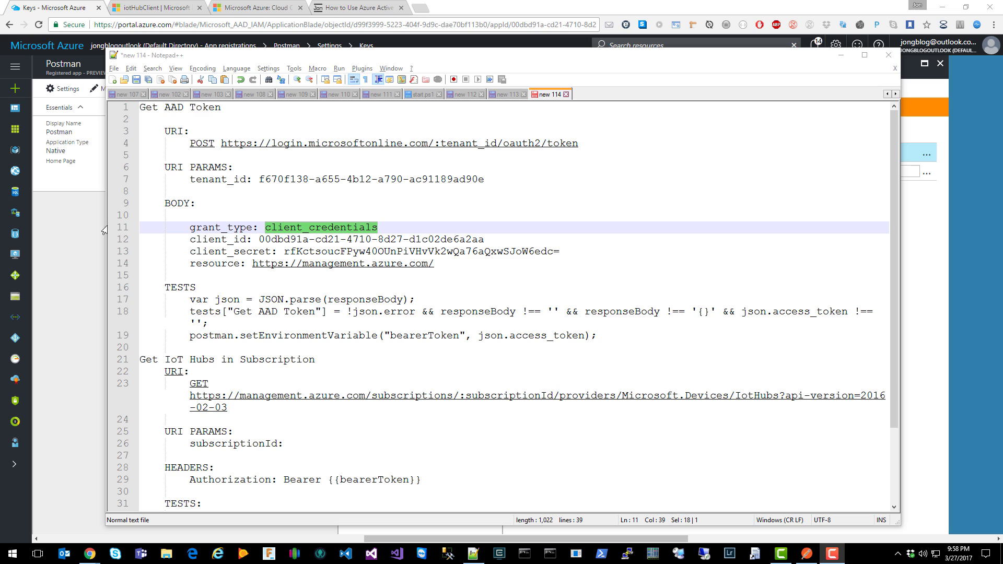
Copy the Free Trial subscription's ID from the Azure portal into the subscriptionId line of the Notepad++ notes
left_click(61, 263)
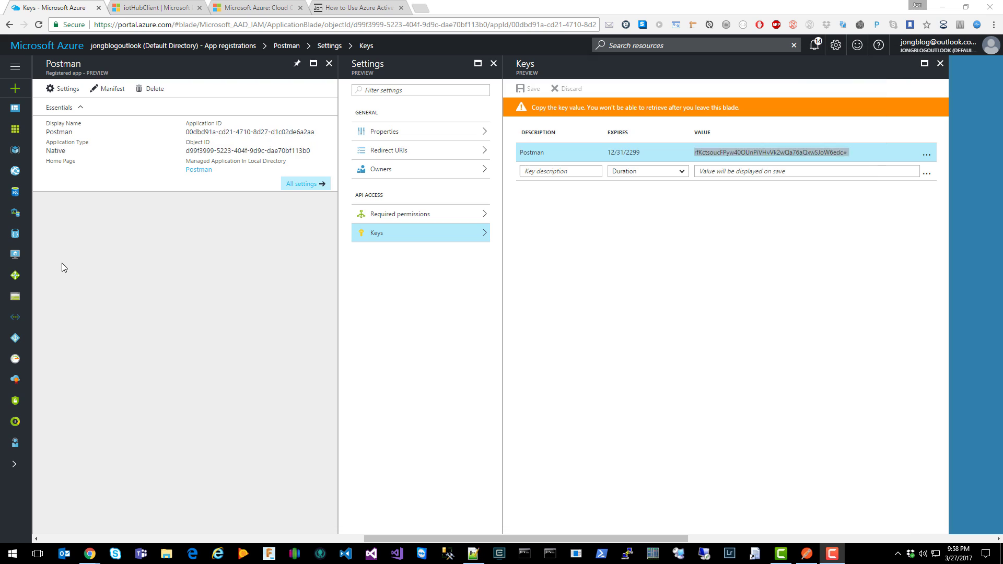
left_click(15, 464)
left_click(95, 204)
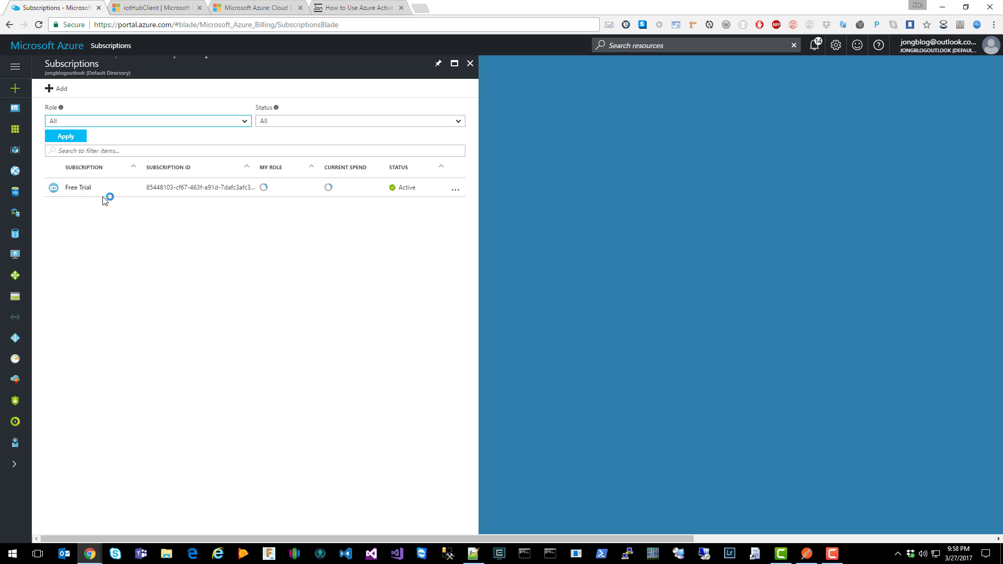
left_click(103, 194)
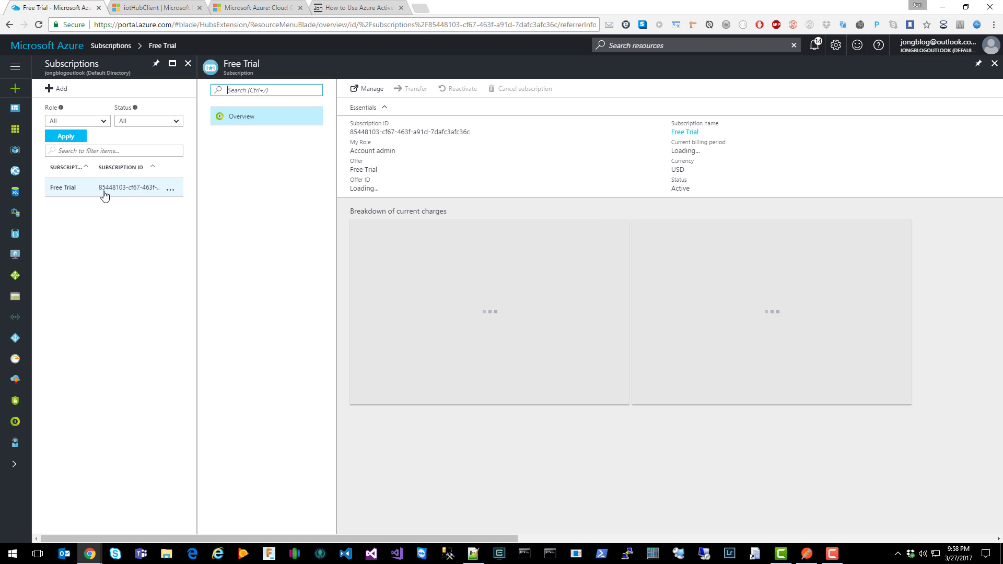
triple_click(425, 136)
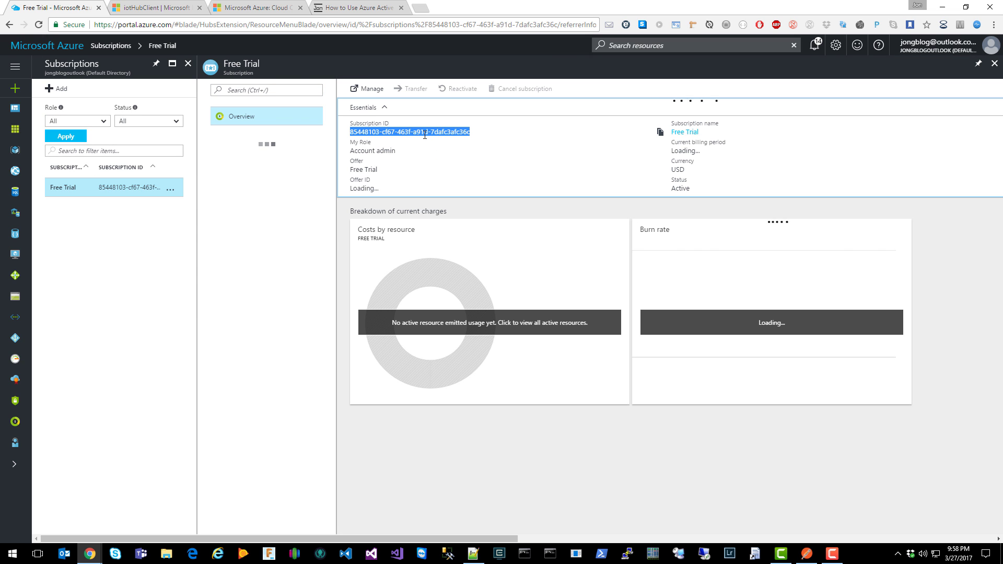
key("alt+Tab")
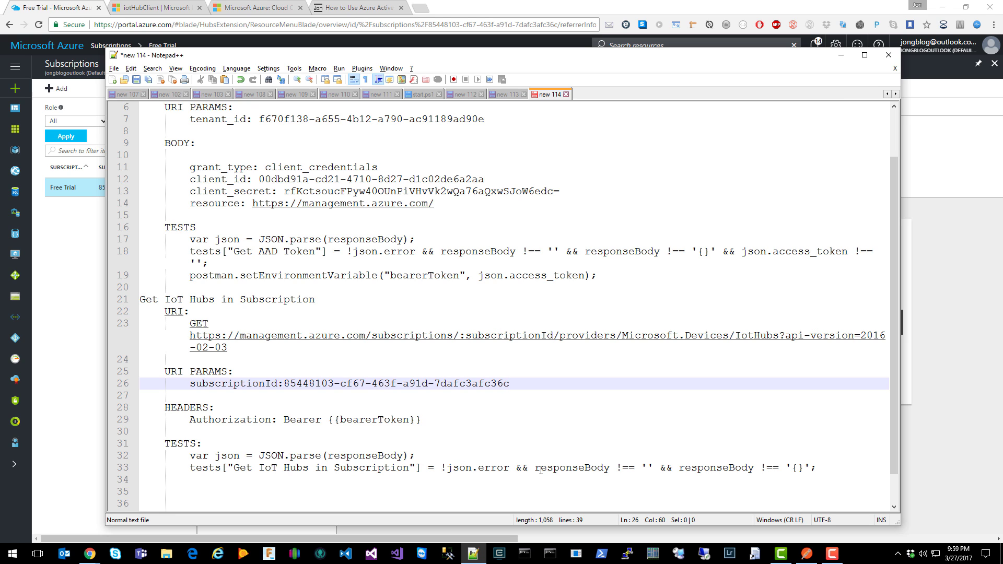
Switch to Postman and start a new environment named after the author's blog, with its variables in bulk edit mode
key("alt+Tab")
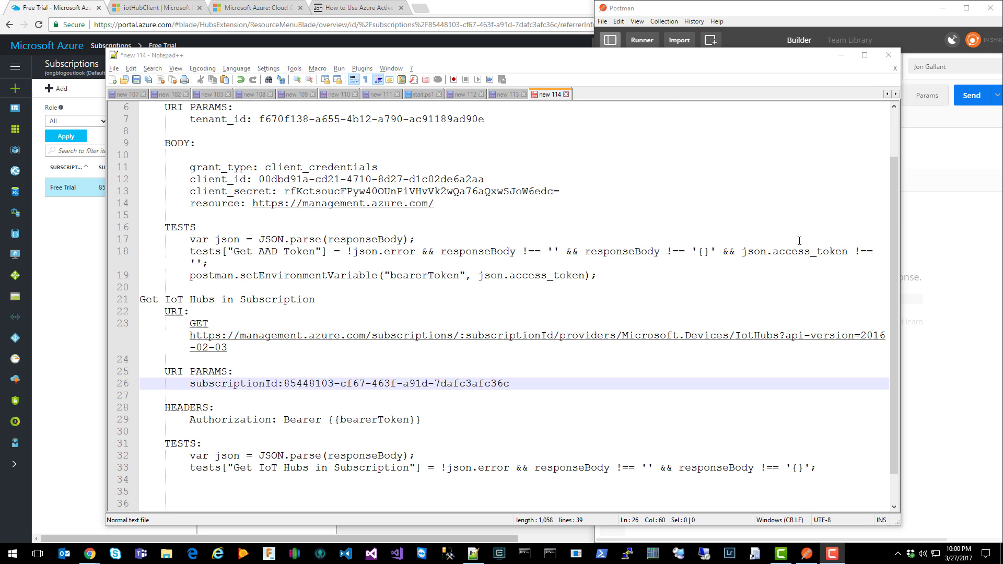
scroll(572, 245, "up", 2)
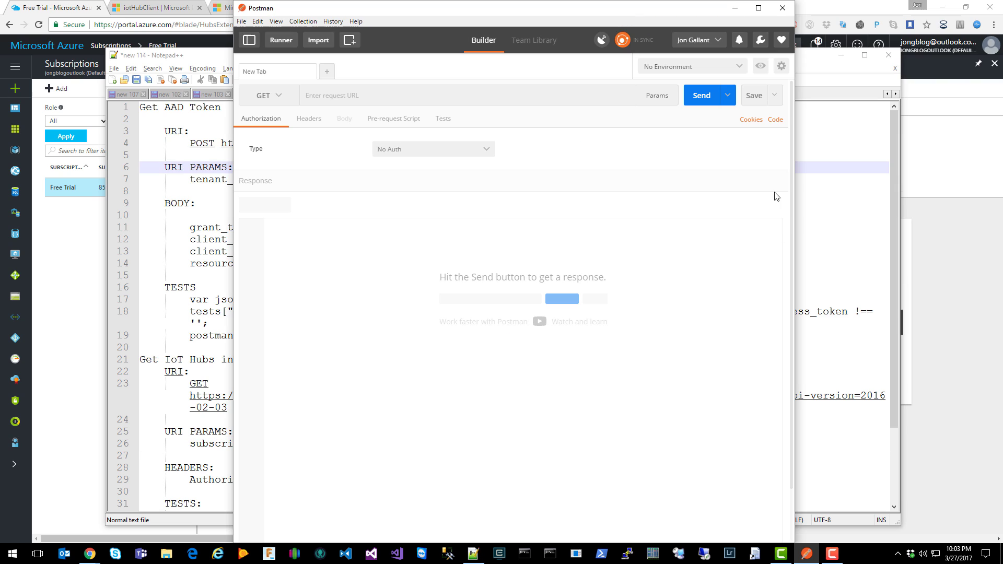
left_click(781, 66)
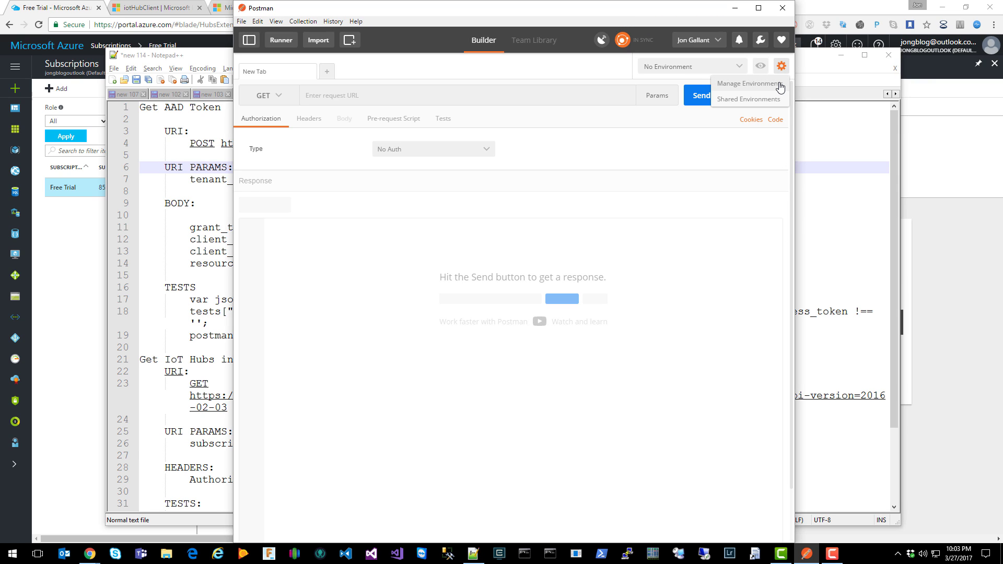
left_click(779, 84)
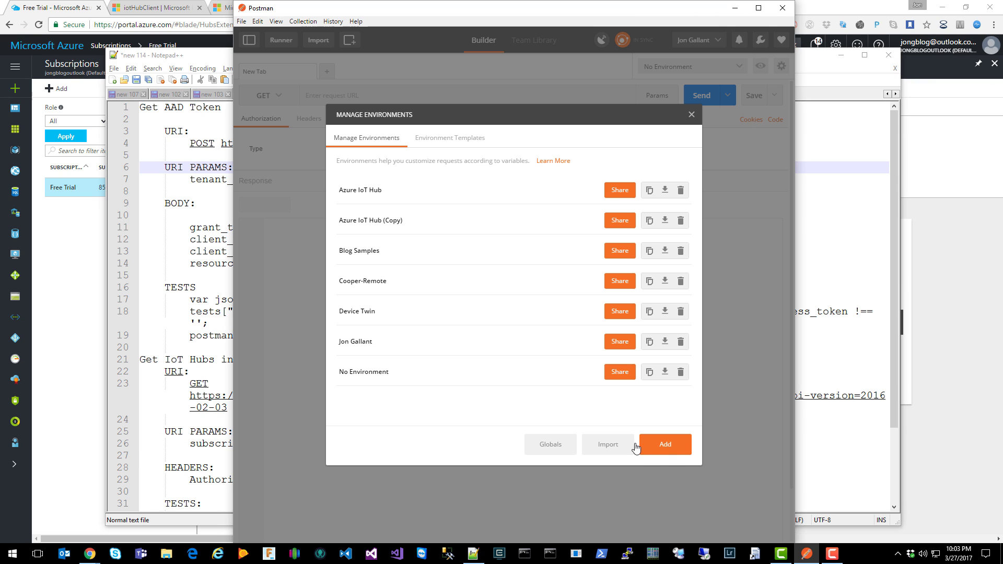
left_click(665, 445)
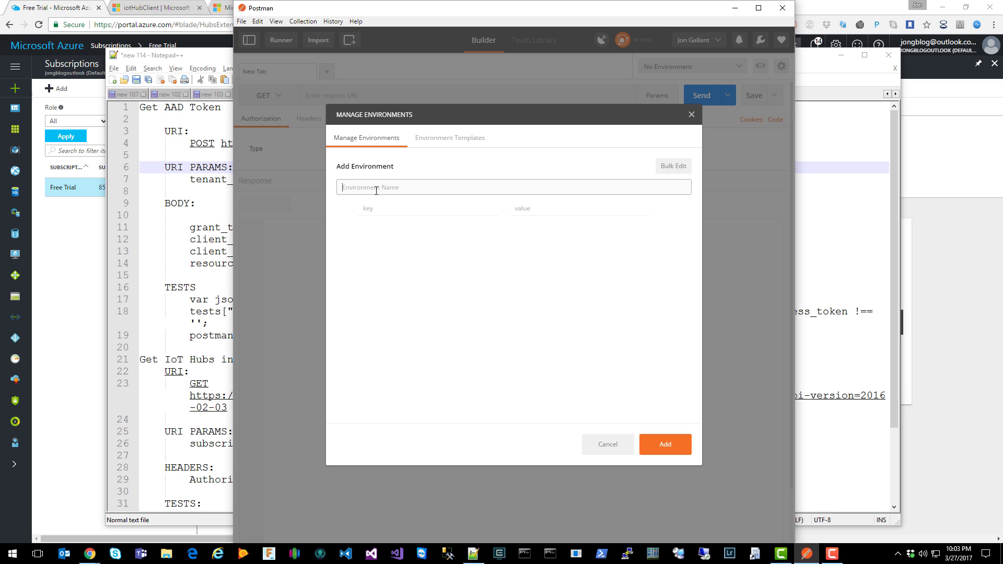
type("Jon Gallant Blog")
left_click(680, 167)
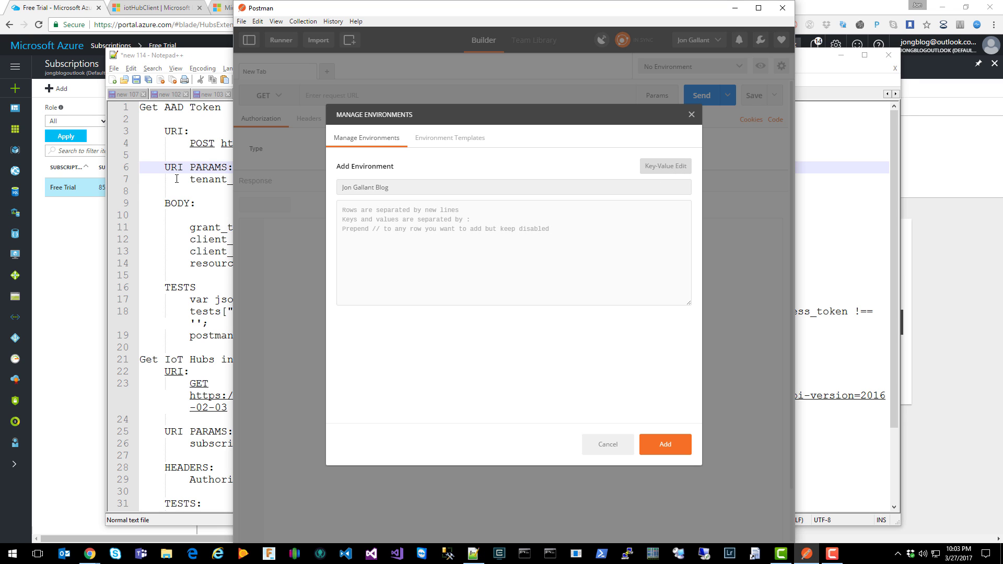
Copy the tenant_id line from the Notepad++ notes into the new Postman environment's variables and remove its leading whitespace
left_click(232, 226)
triple_click(293, 180)
key("ctrl+c")
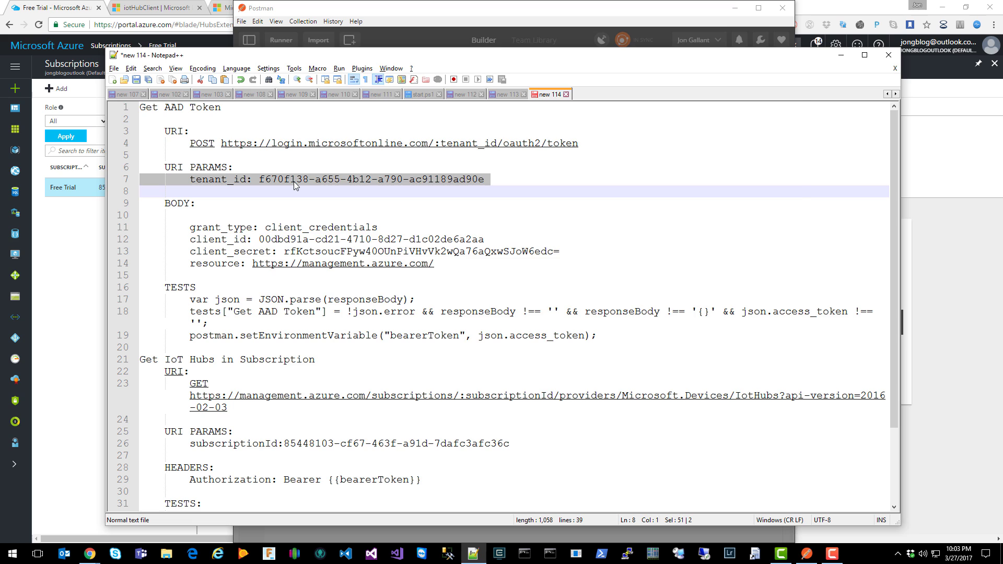
key("alt+Tab")
key("ctrl+v")
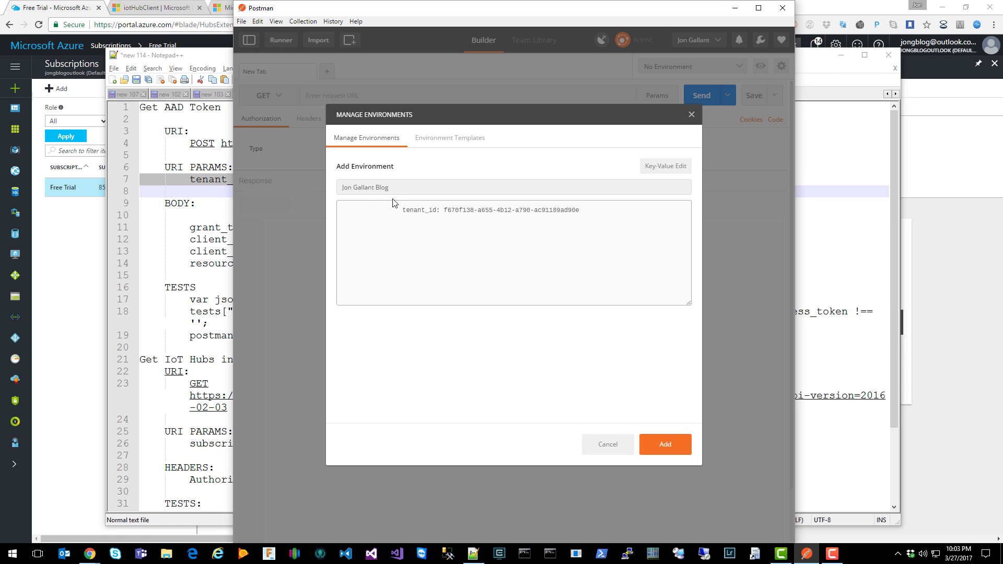
left_click_drag(402, 210, 335, 211)
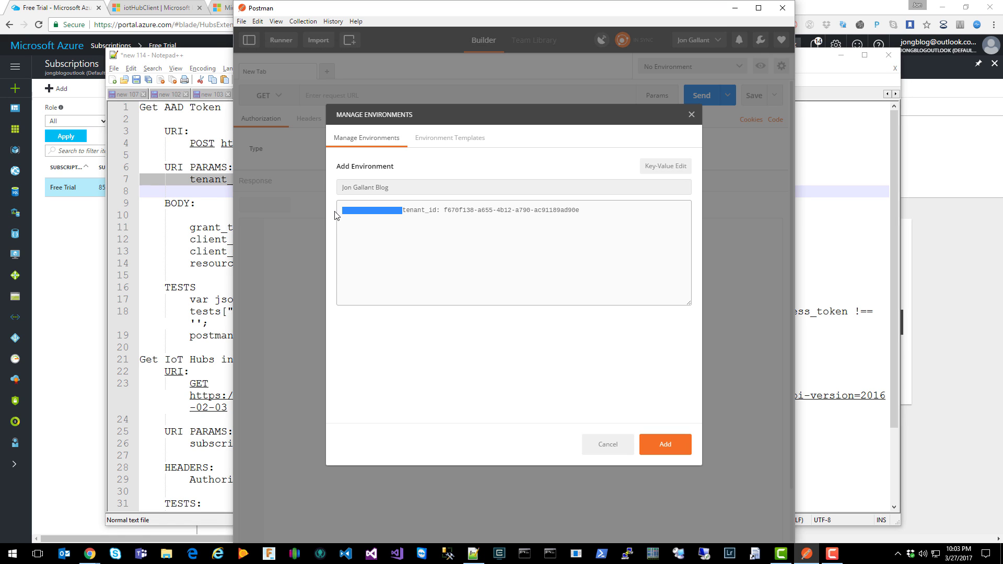
key("BackSpace")
Copy the grant_type, client_id, client_secret and resource lines from the notes into the Postman environment's variables
left_click(202, 239)
left_click_drag(190, 228, 454, 263)
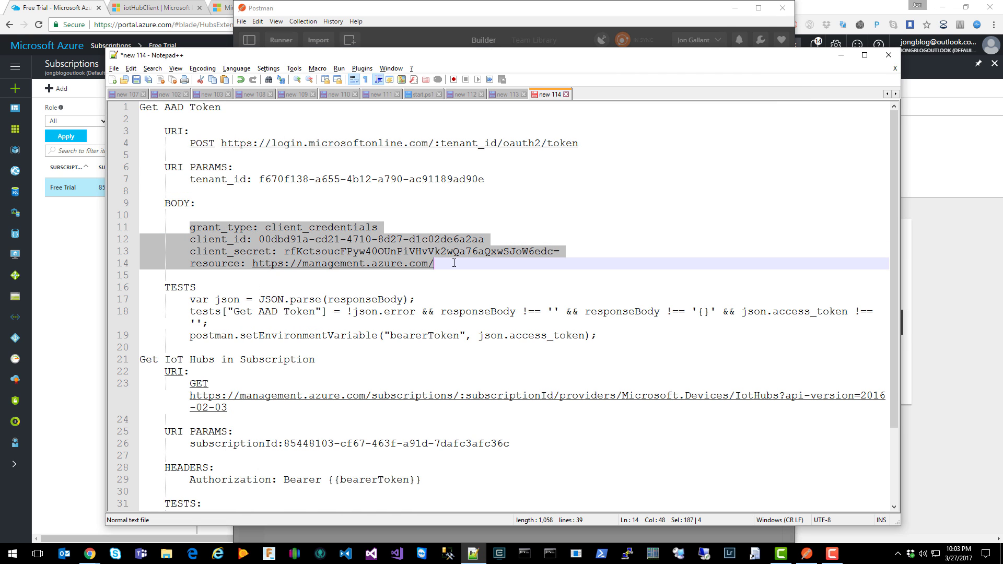
key("alt+Tab")
key("ctrl+v")
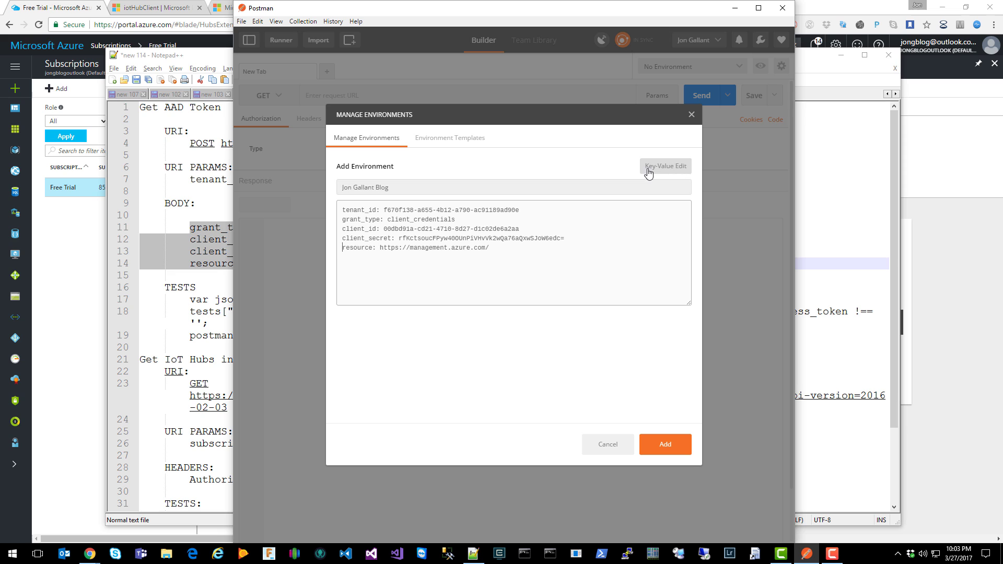
Show the variables as key-value pairs, add the environment, and make the new blog environment the active one
left_click(665, 166)
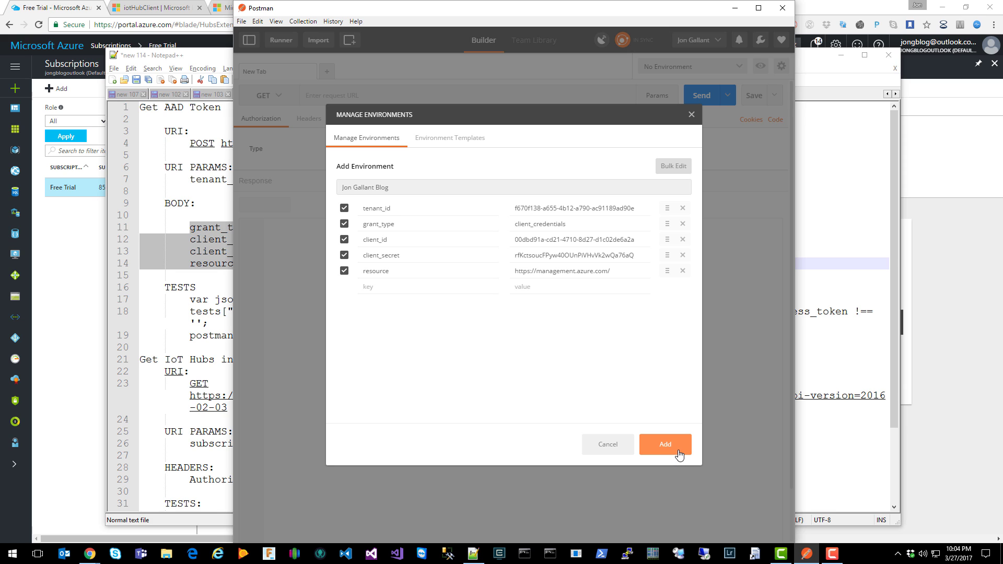
left_click(679, 453)
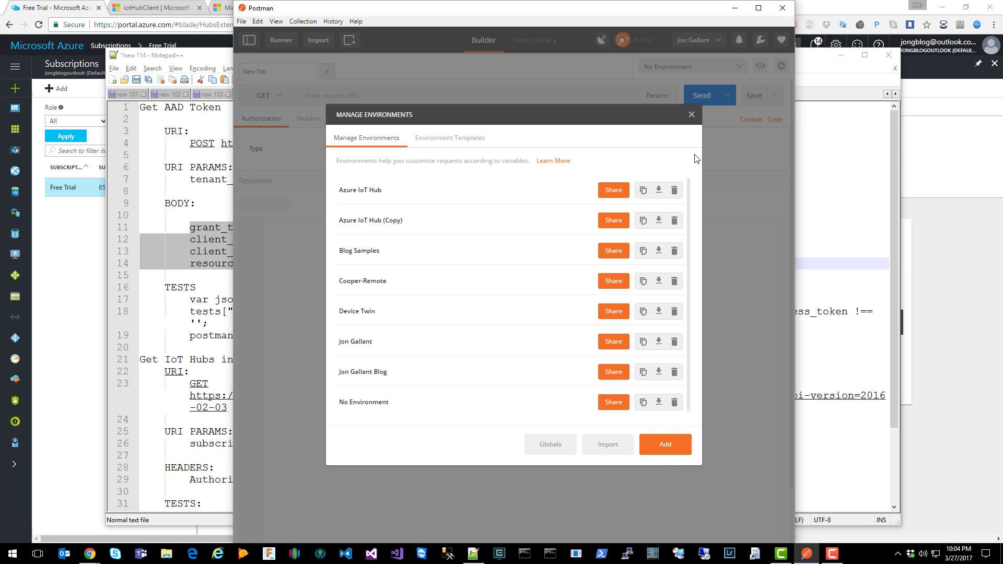
left_click(691, 115)
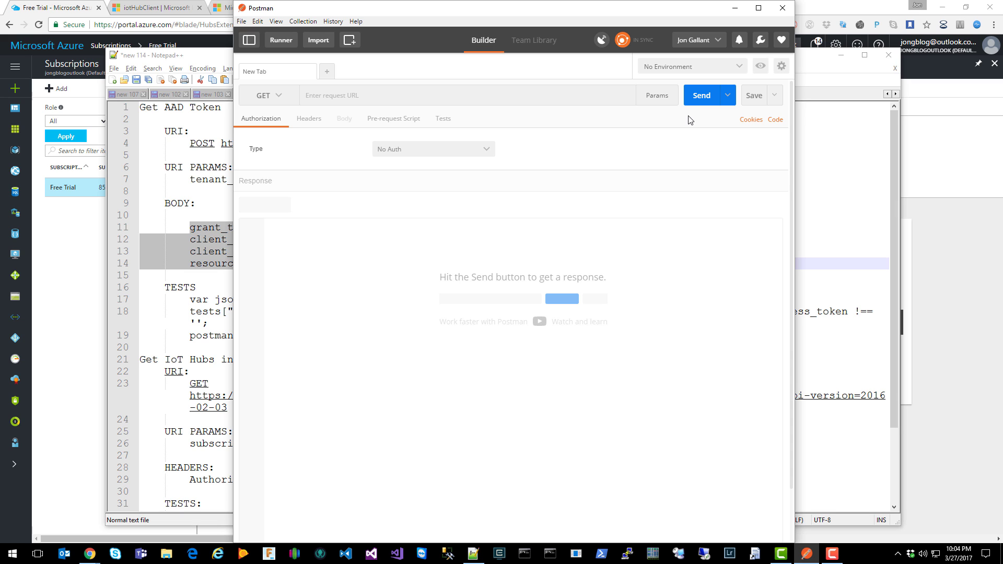
left_click(740, 68)
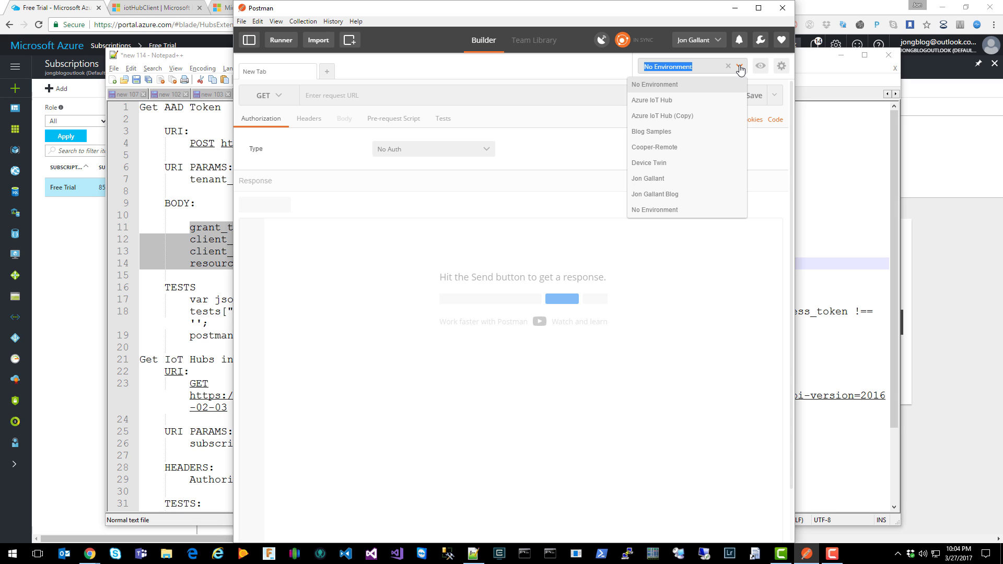
left_click(668, 194)
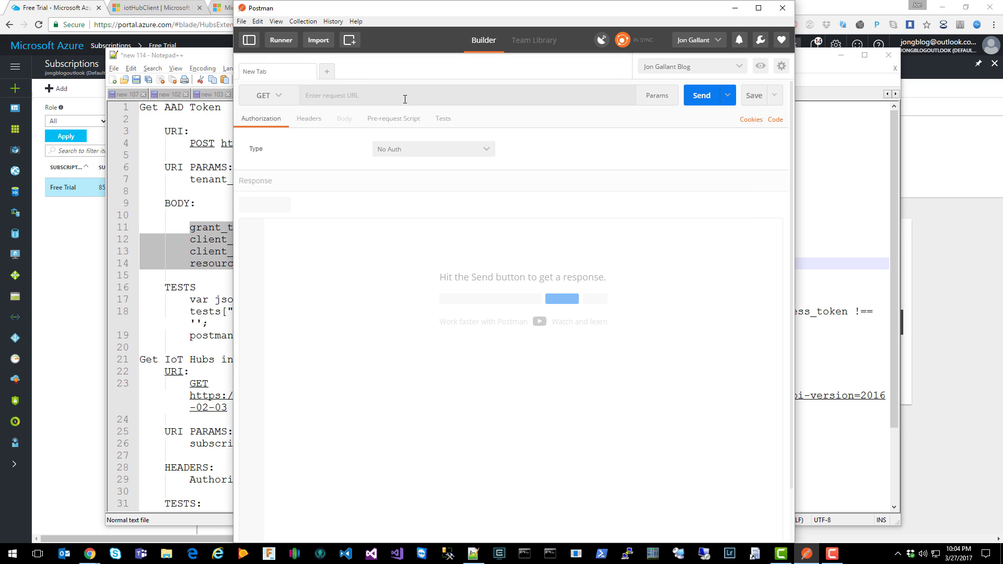
left_click(208, 59)
left_click_drag(222, 143, 581, 143)
left_click(558, 5)
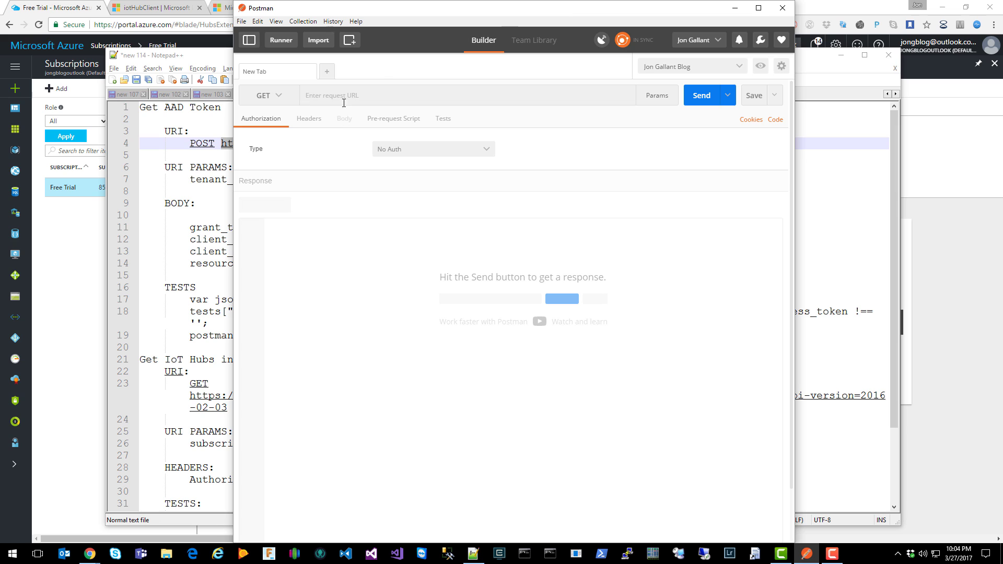
left_click(277, 96)
left_click(261, 124)
left_click(363, 100)
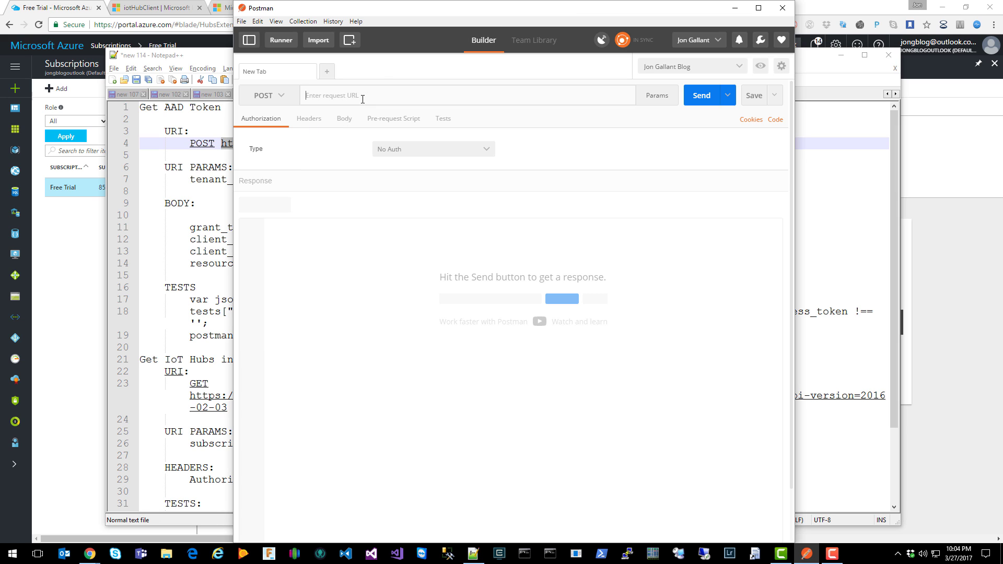
key("ctrl+v")
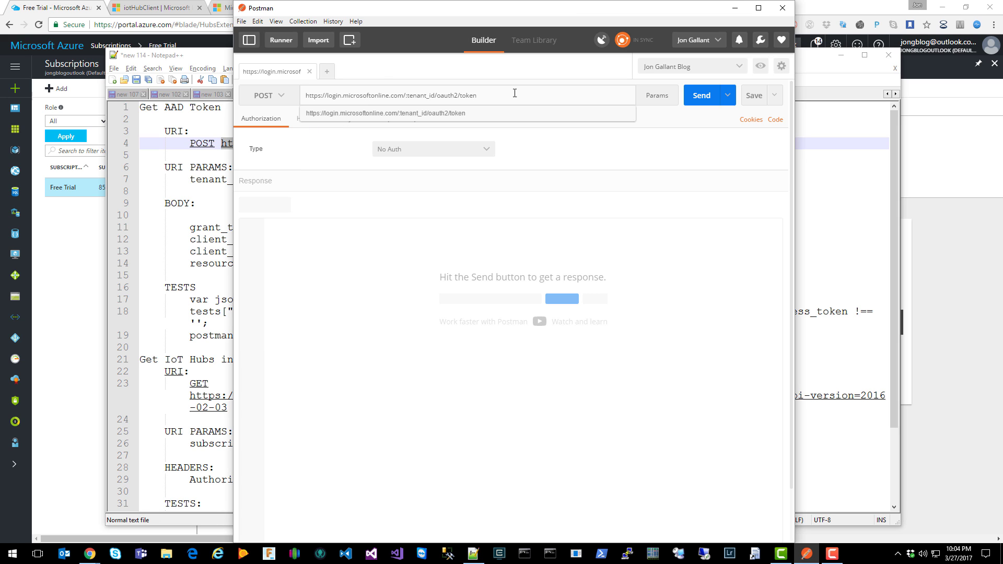
Set the request's tenant_id path parameter to {{tenant_id}} and check the active environment's variables
left_click(661, 102)
left_click(505, 114)
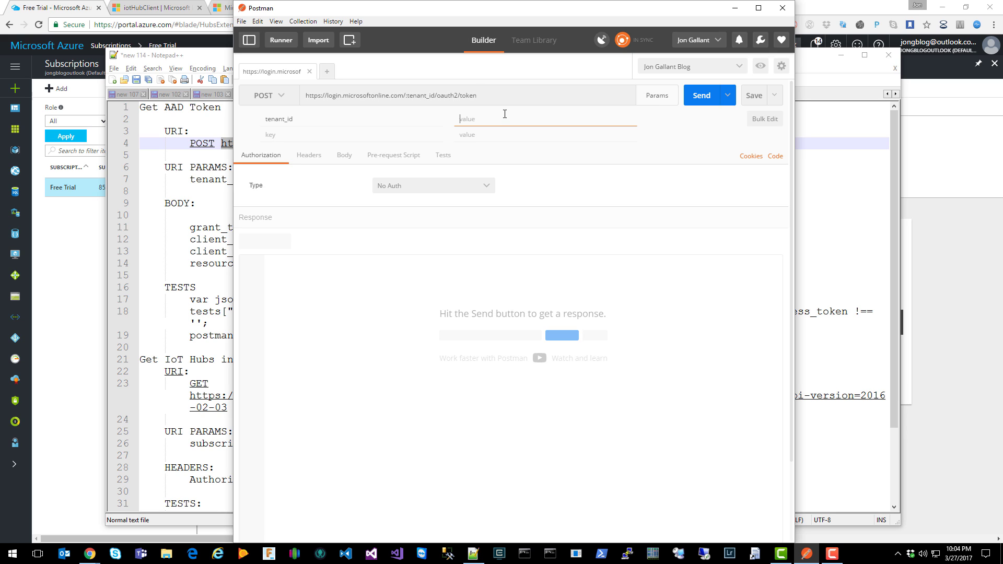
type("{{}}")
type("tenant_id")
left_click(761, 67)
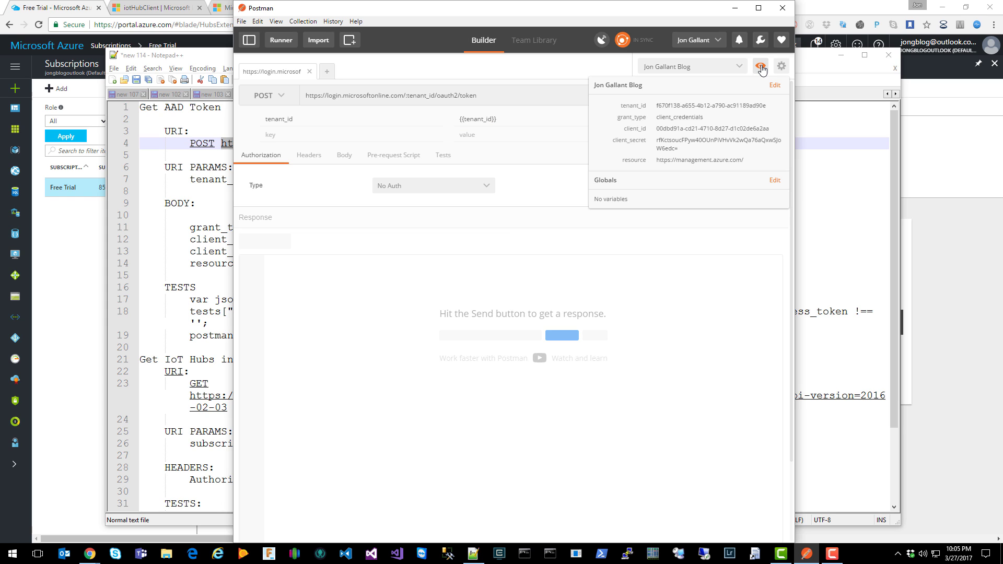
left_click(761, 66)
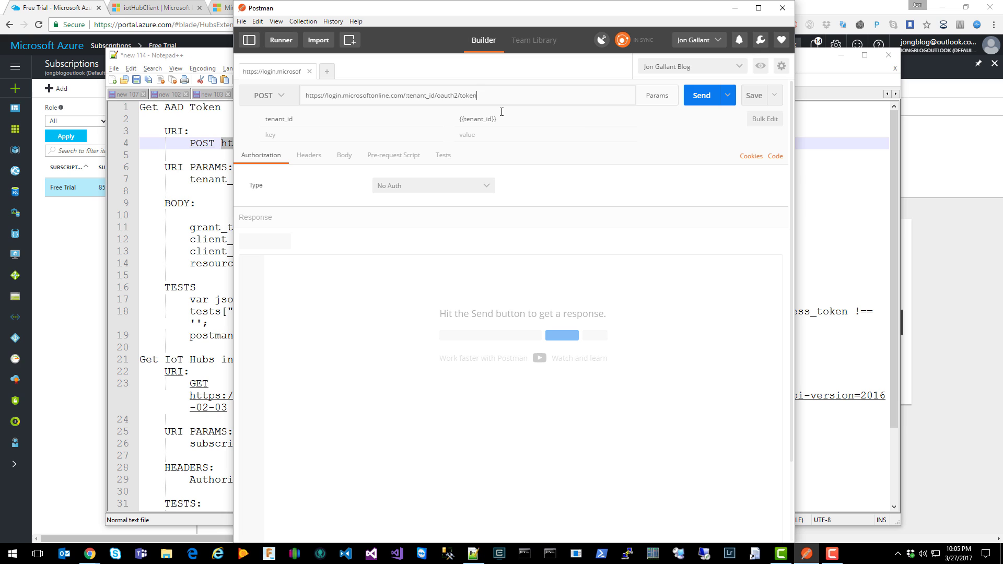
Copy the grant_type, client_id, client_secret and resource lines from the notes into the request's form-data body in bulk edit mode
left_click(345, 156)
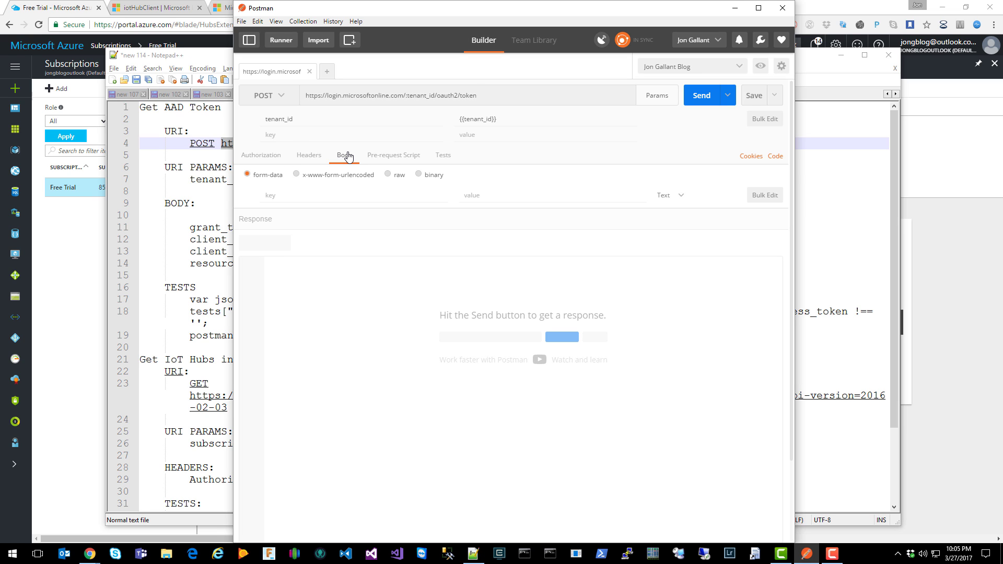
left_click(765, 195)
left_click(212, 243)
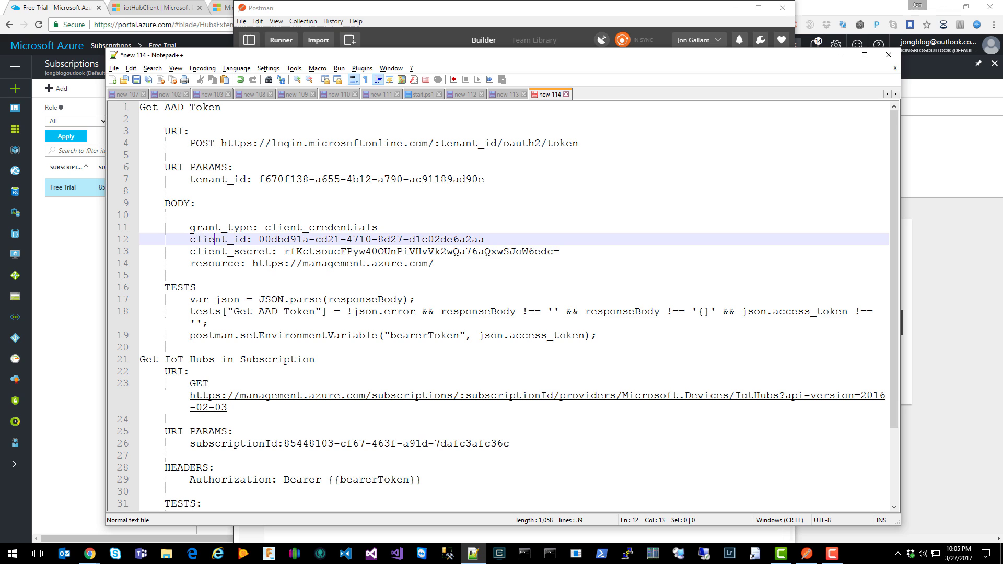
left_click_drag(190, 227, 445, 264)
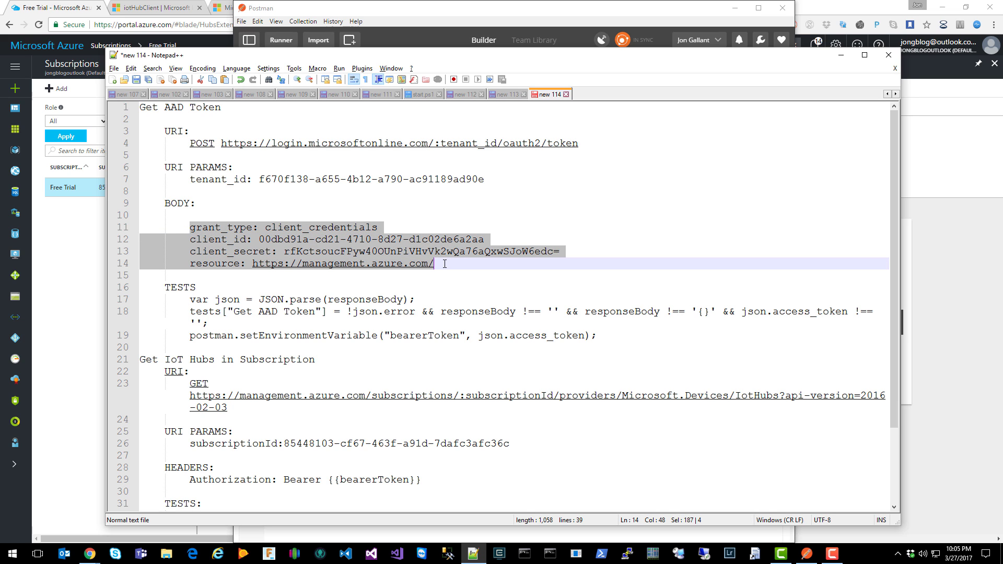
key("ctrl+c")
key("alt+Tab")
left_click(402, 233)
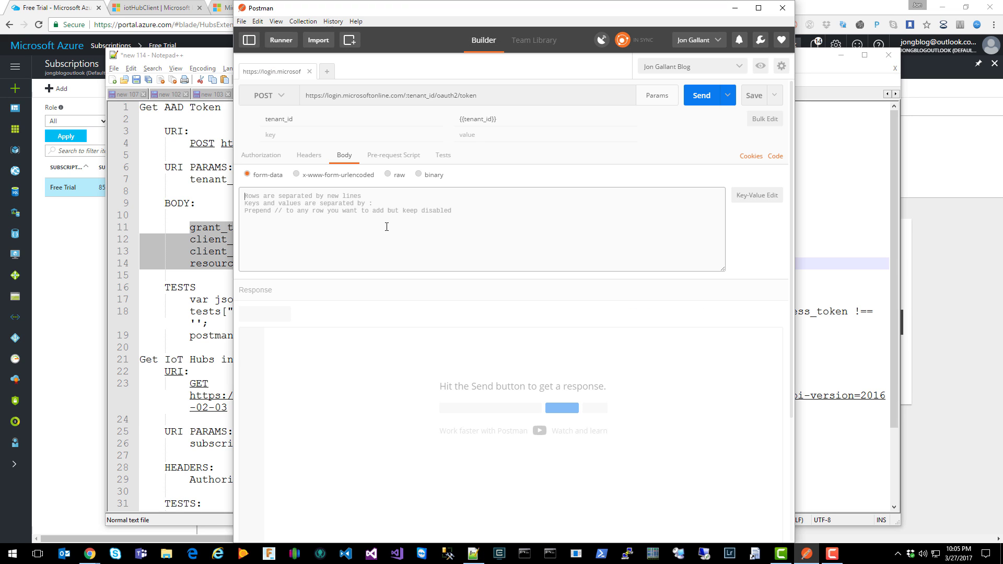
key("ctrl+v")
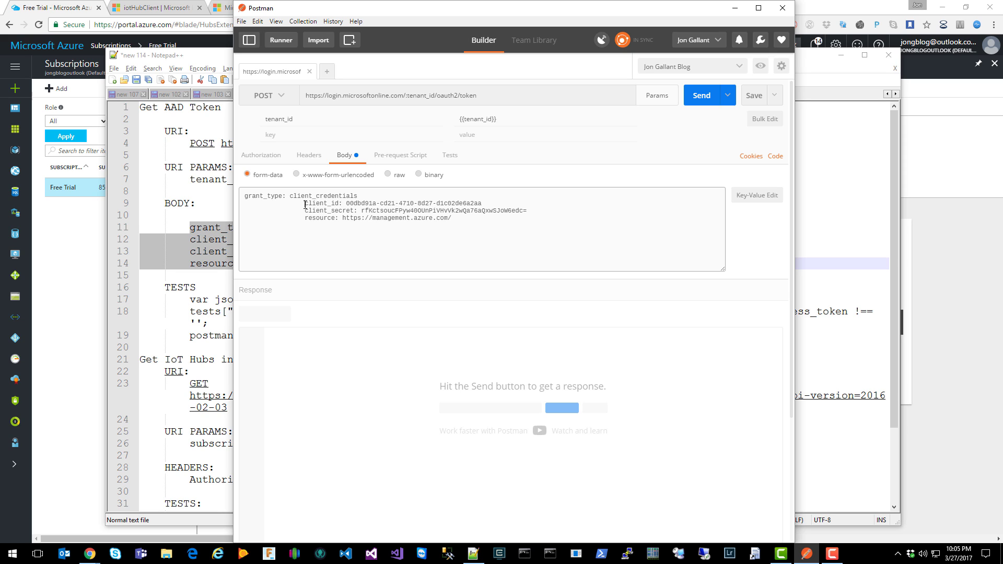
Remove the body lines' indentation, replace their values with {{grant_type}}, {{client_id}}, {{client_secret}} and {{resource}}, and show them as key-value pairs
left_click_drag(305, 204, 244, 204)
key("BackSpace")
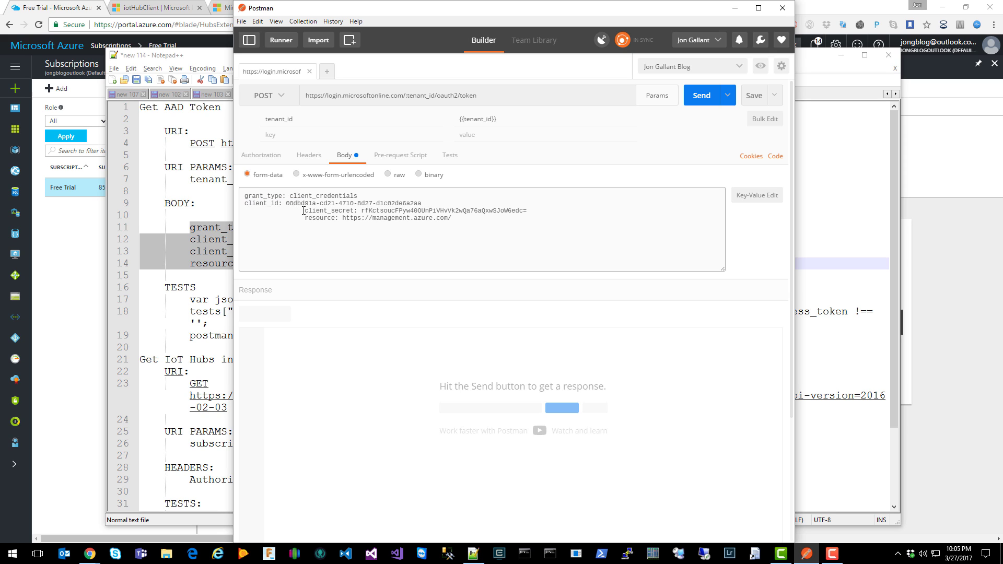
left_click_drag(304, 210, 528, 212)
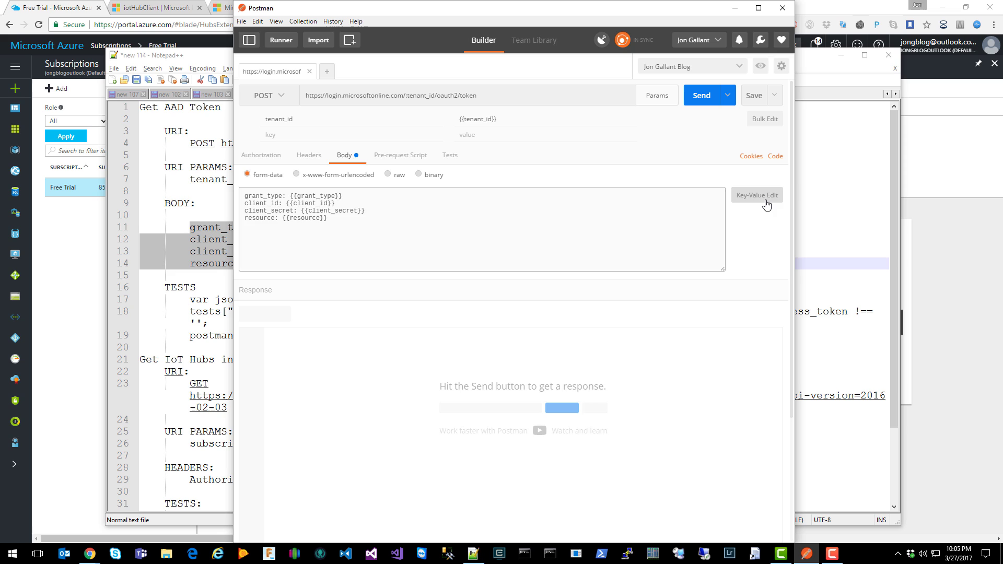
left_click(766, 204)
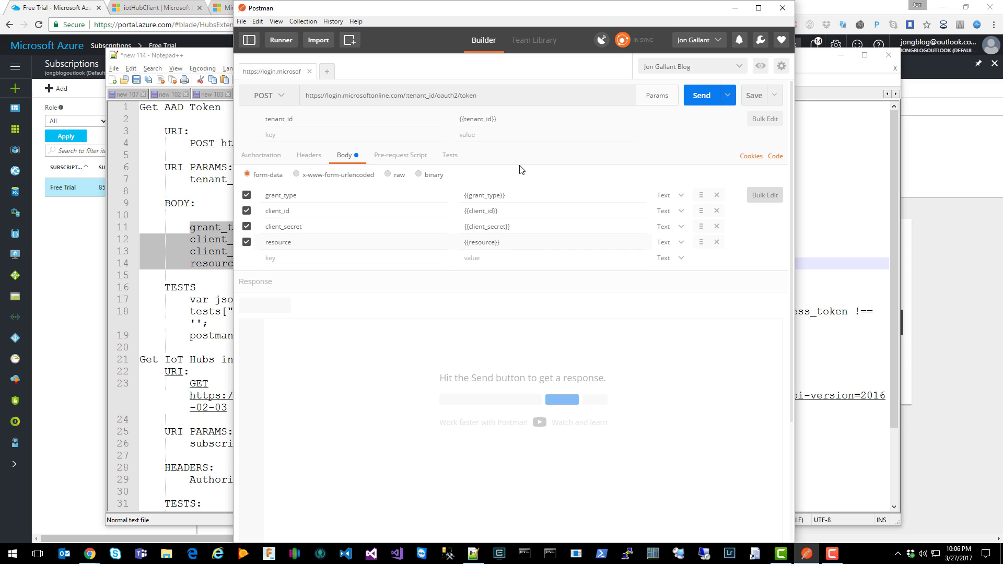
Copy the Get AAD Token test script, including the bearerToken environment variable line, from the notes into the request's tests
left_click(452, 155)
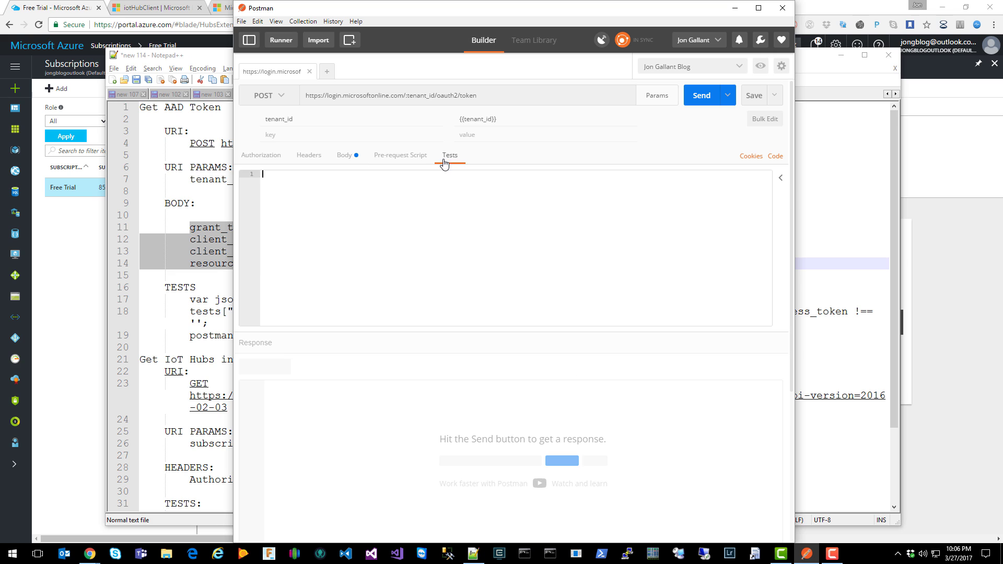
left_click_drag(190, 299, 627, 336)
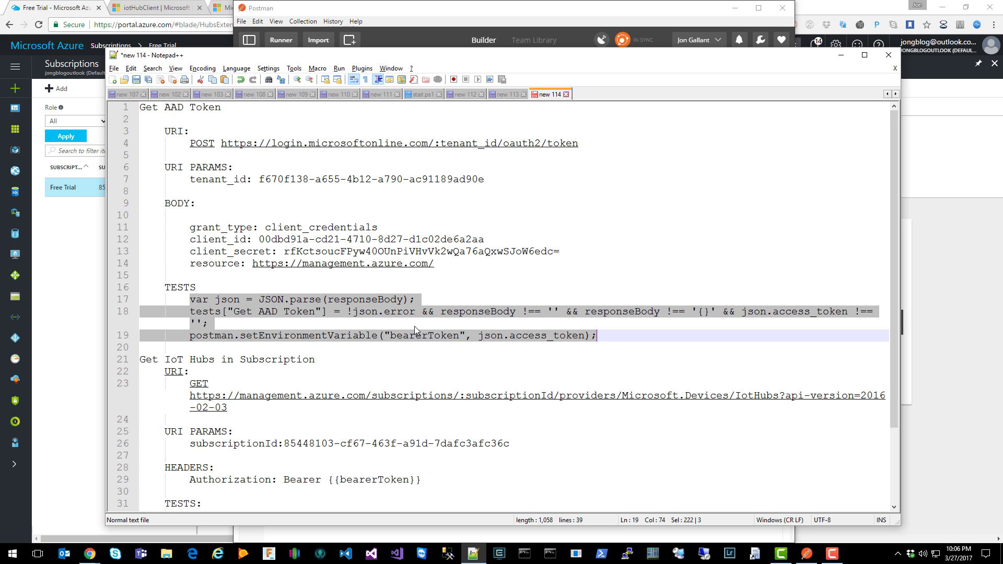
key("ctrl+c")
key("alt+Tab")
left_click(457, 309)
key("ctrl+v")
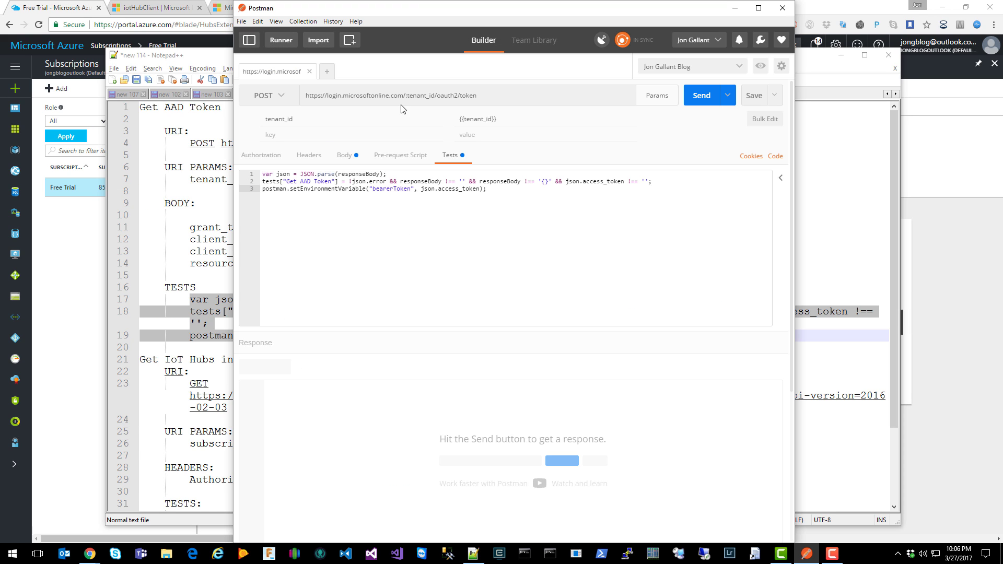
Send the token request and check that bearerToken is stored among the active environment's variables
left_click(695, 100)
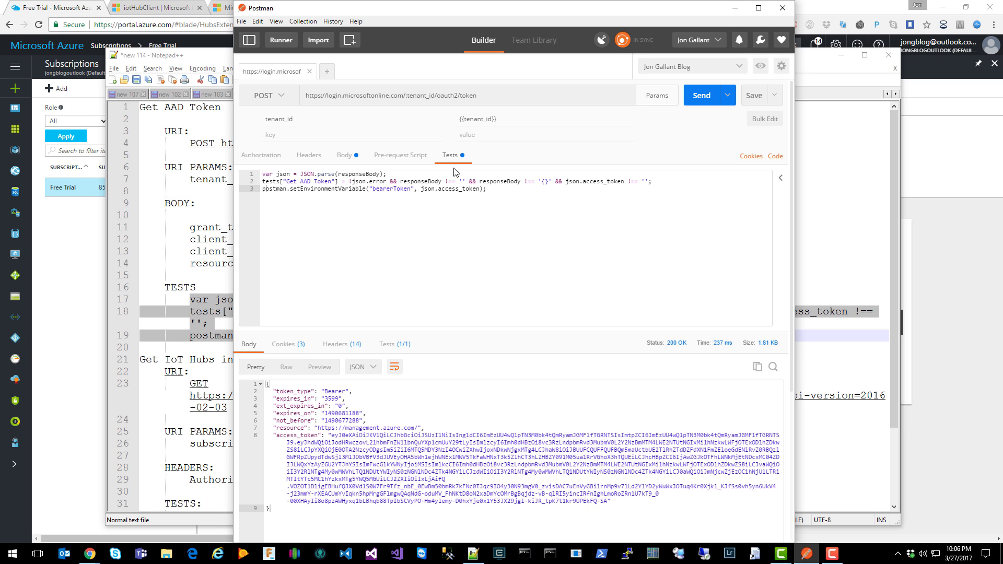
double_click(458, 189)
left_click(760, 67)
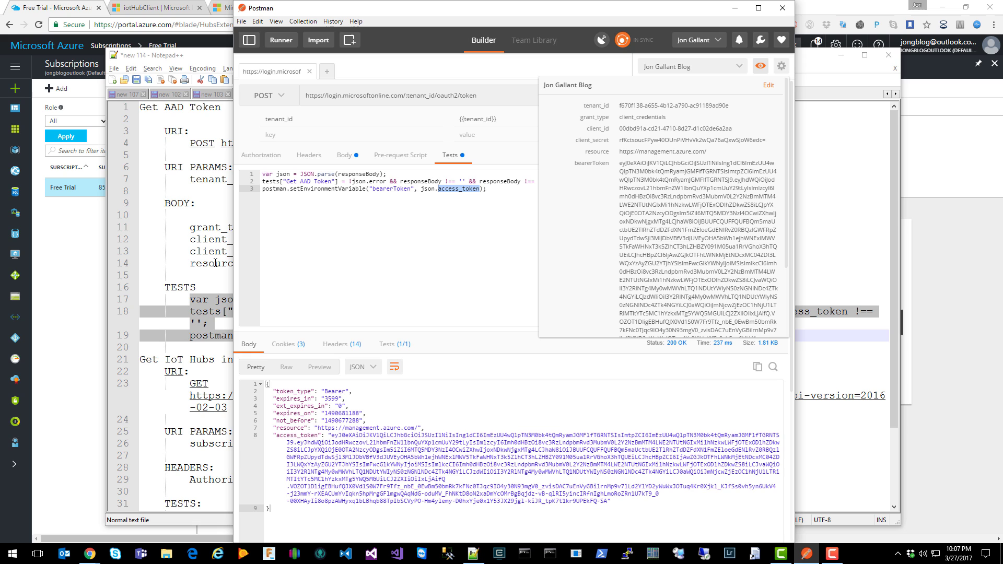
left_click(451, 62)
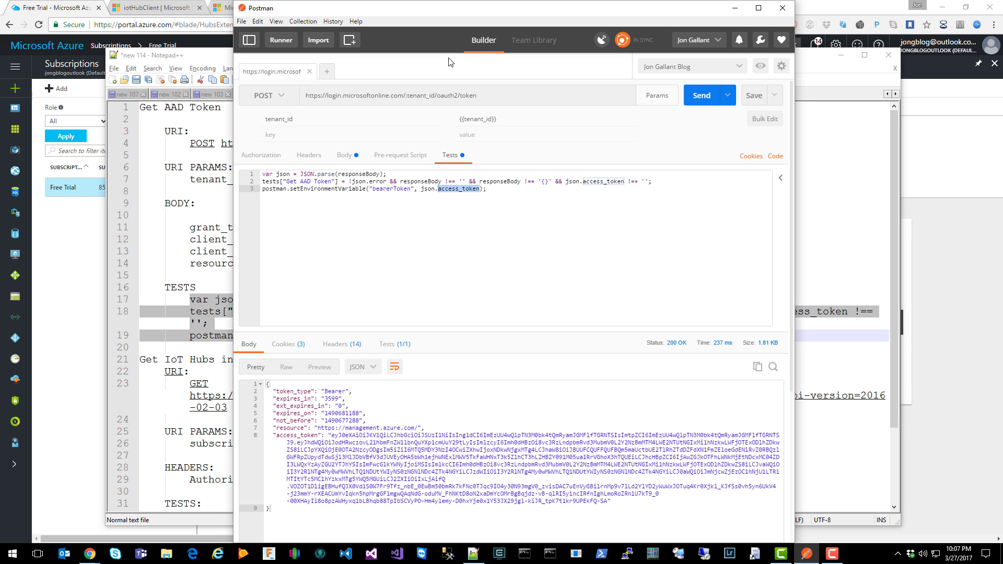
Save the request as Get AAD Token in a new collection named after the author's blog
key("ctrl+s")
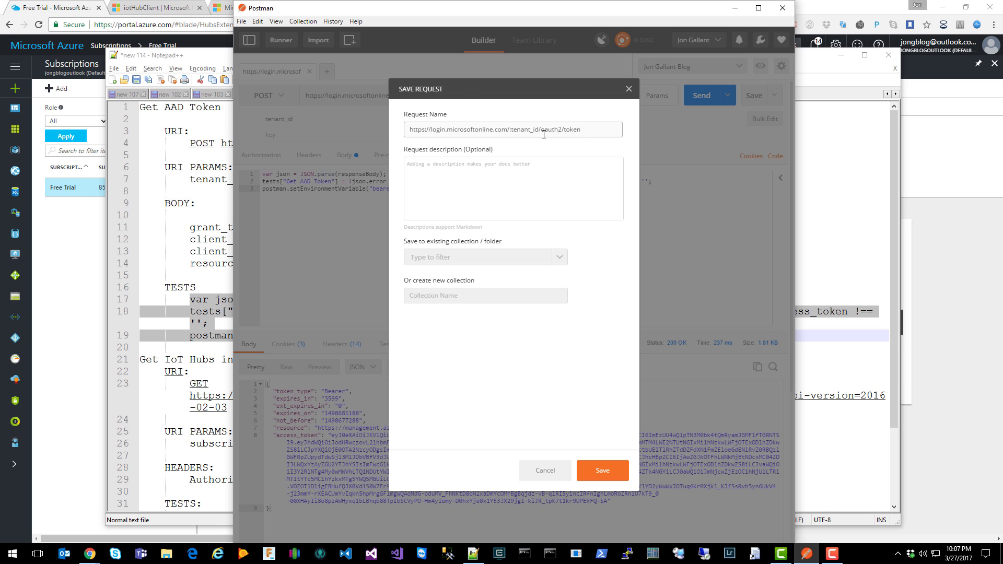
left_click_drag(581, 129, 236, 114)
type("Get")
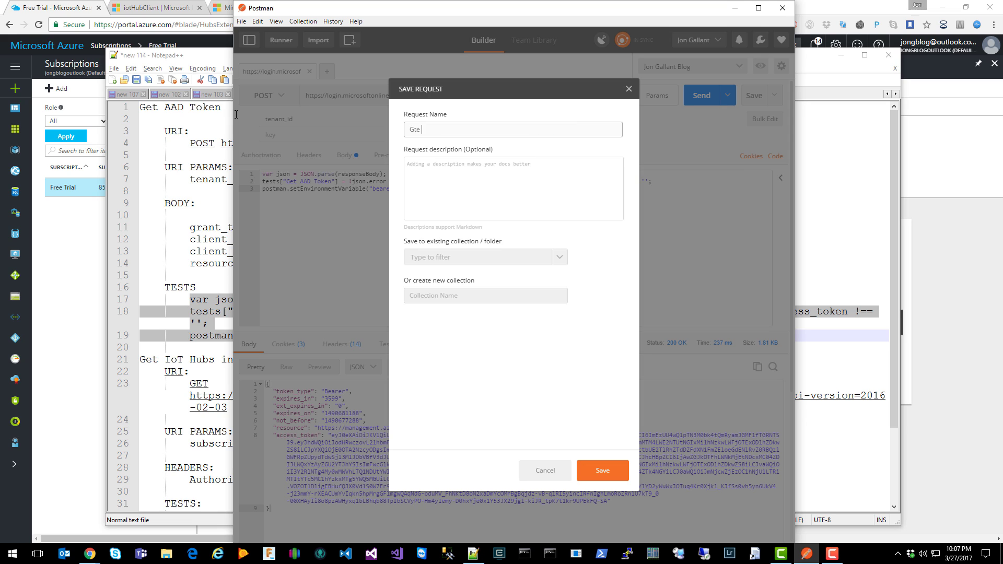
key("BackSpace")
key("BackSpace")
type("et AAD Token")
left_click(533, 296)
type("Jon Gal")
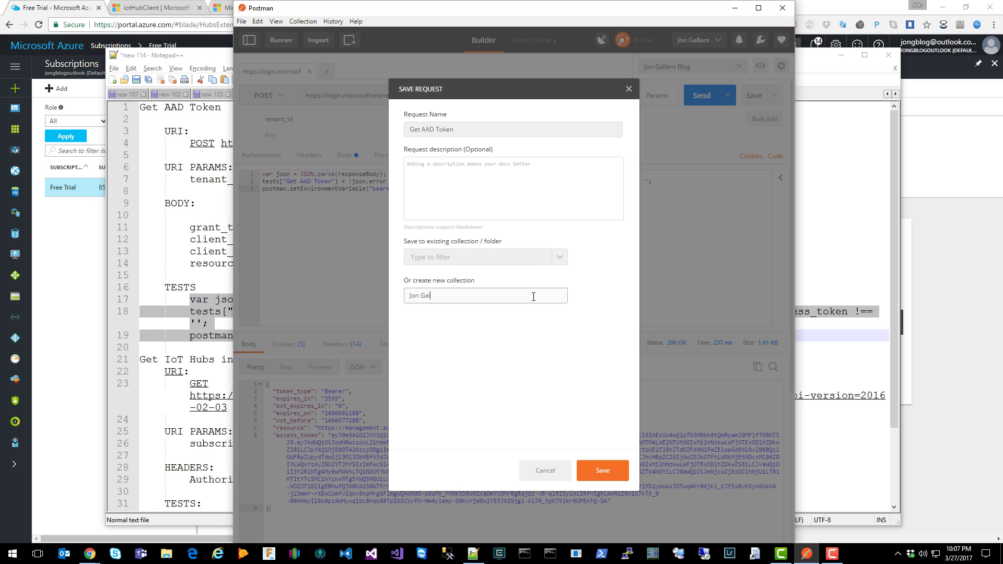
type("lant Blog")
left_click(602, 471)
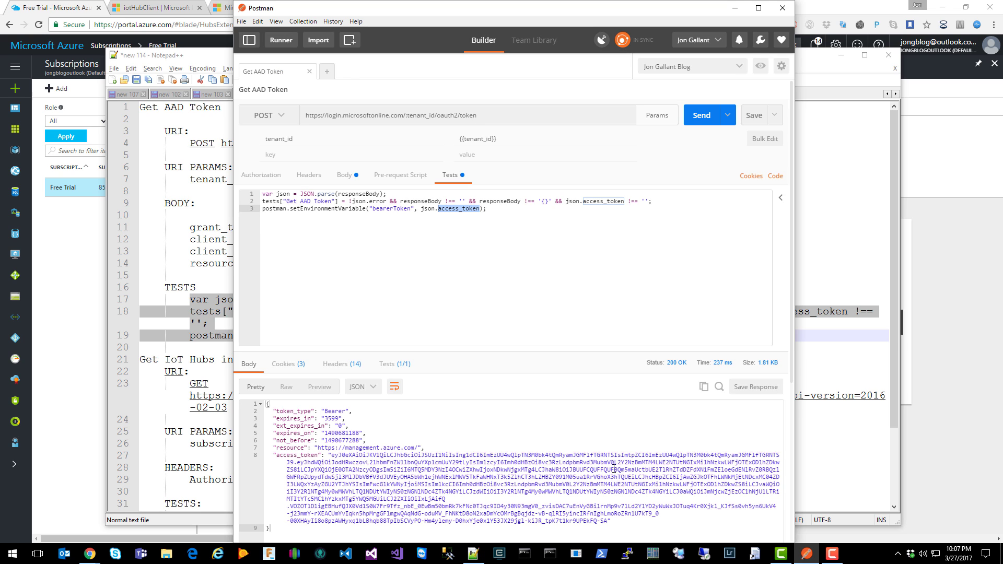
left_click(328, 72)
left_click(196, 339)
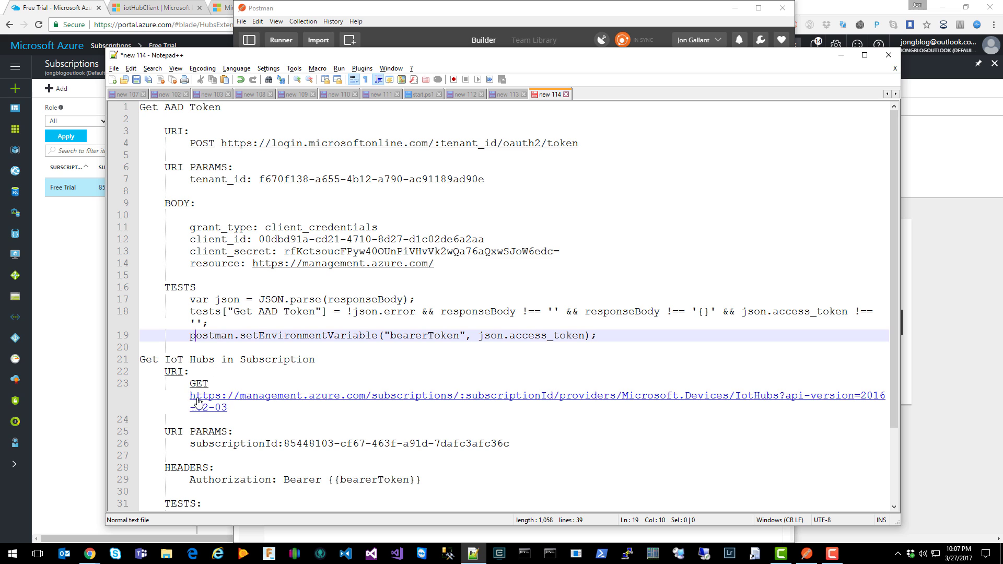
left_click_drag(190, 395, 237, 404)
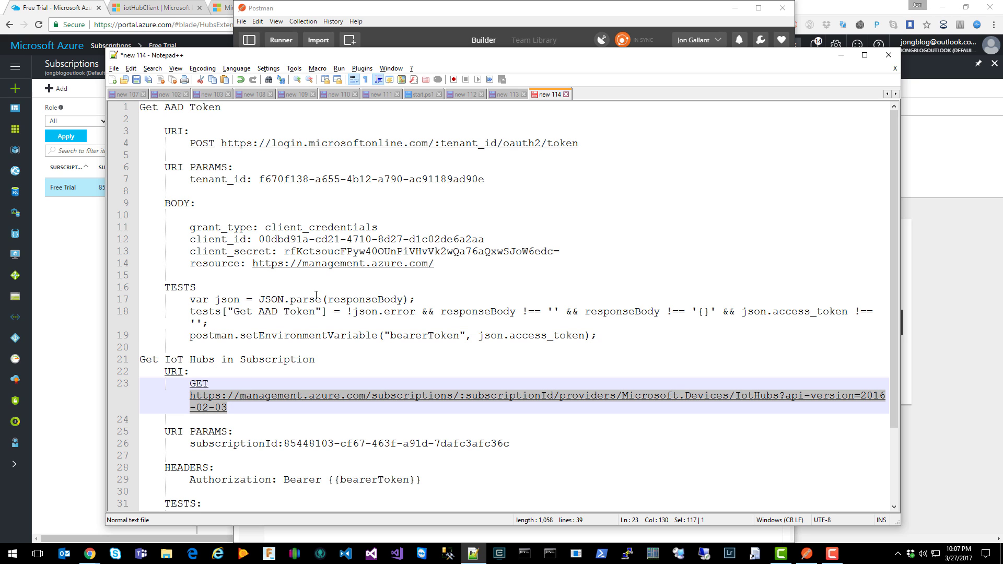
left_click(414, 32)
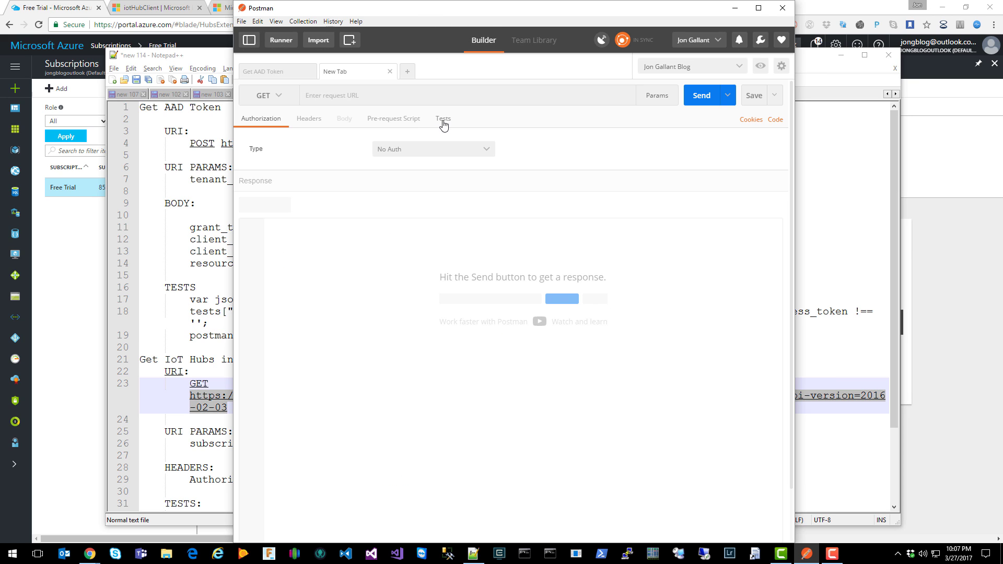
left_click(442, 96)
key("ctrl+v")
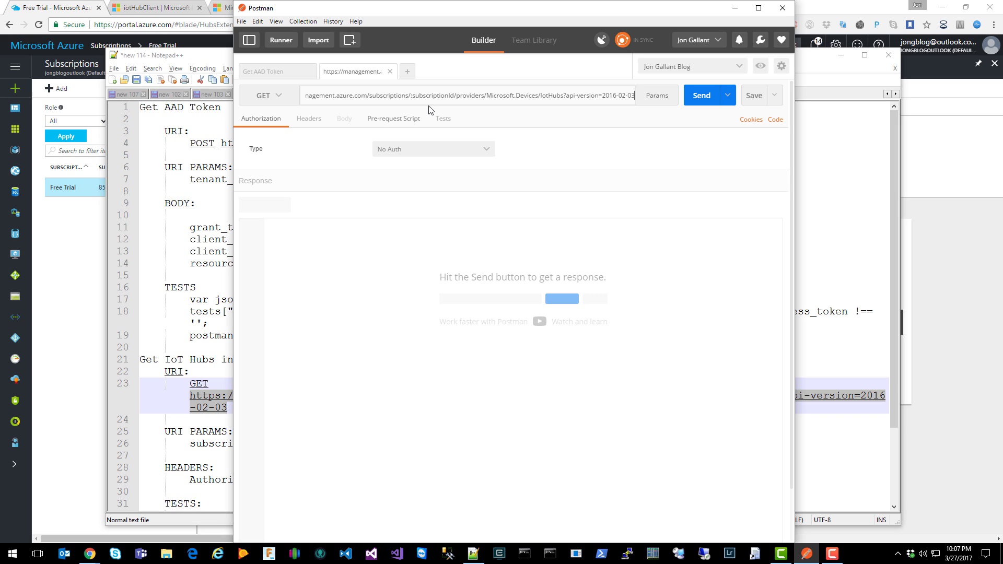
left_click(657, 96)
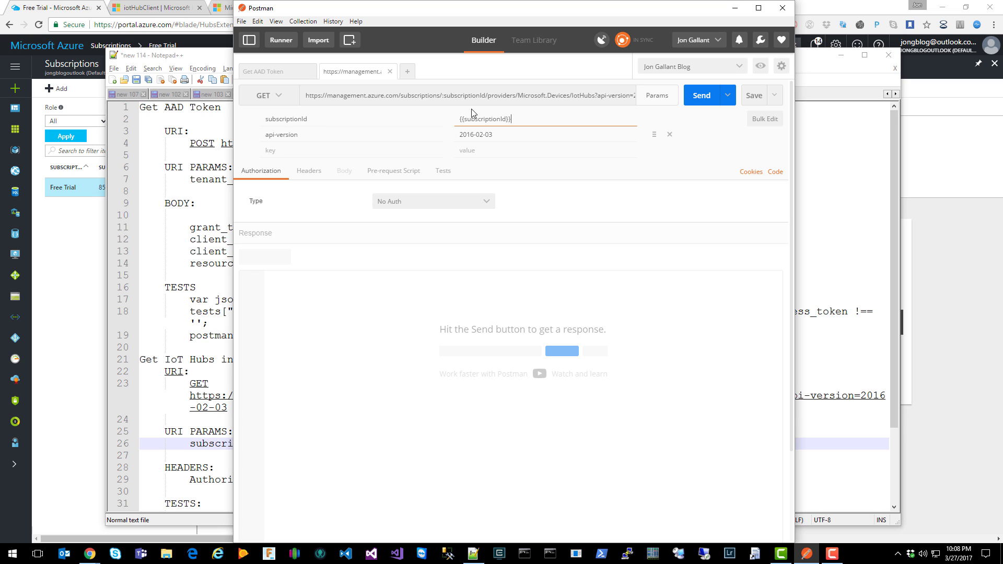
Copy the subscriptionId line from the notes into the blog environment's variables, placed before bearerToken, and update the environment
left_click(188, 449)
triple_click(188, 450)
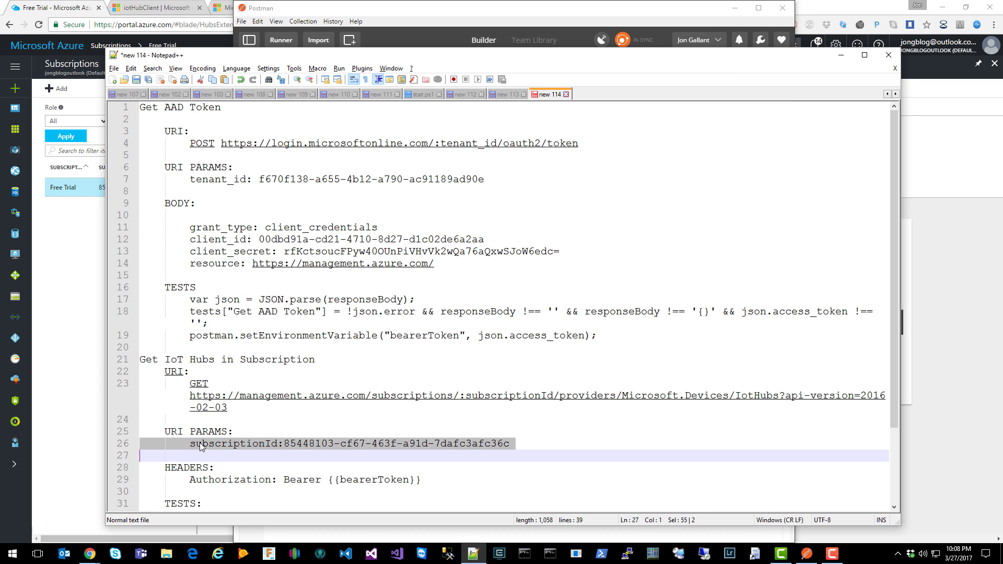
left_click(761, 66)
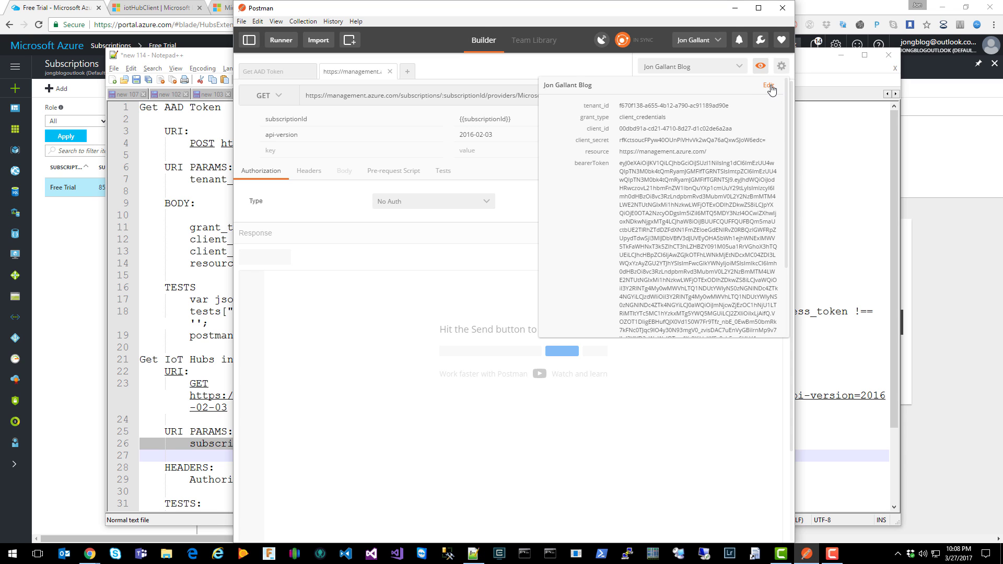
left_click(769, 85)
left_click(673, 165)
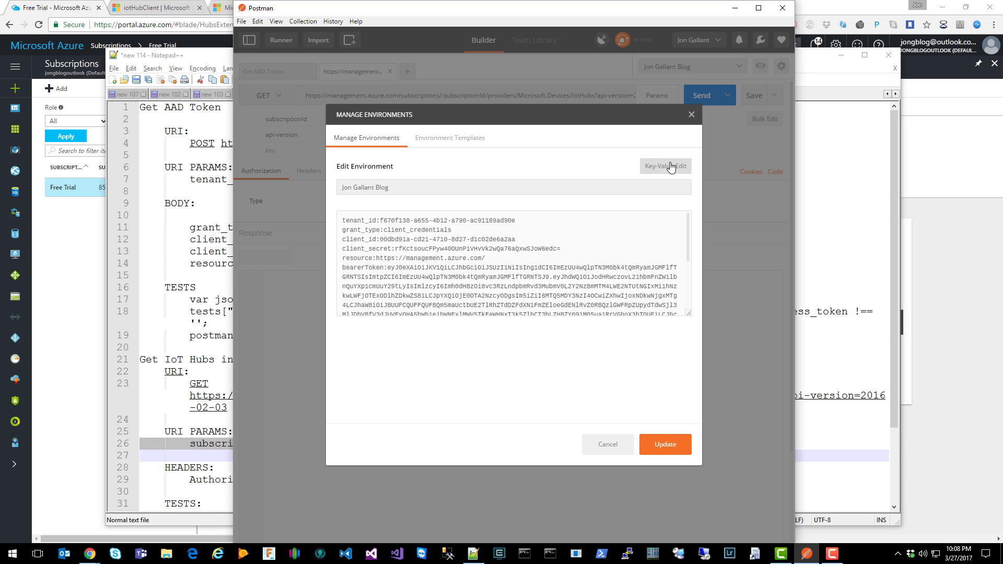
left_click(510, 260)
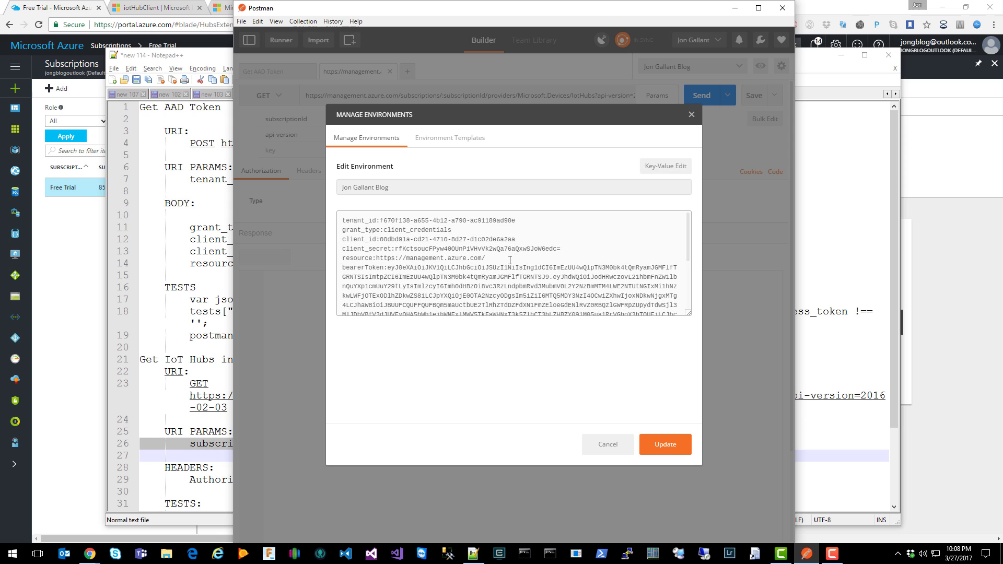
key("ctrl+v")
key("Delete")
key("Delete")
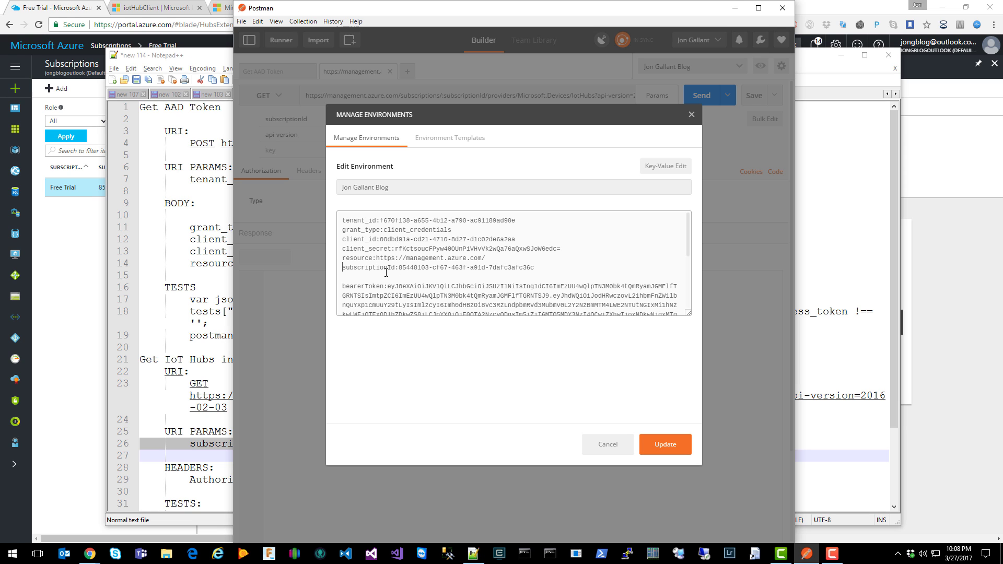
left_click(673, 443)
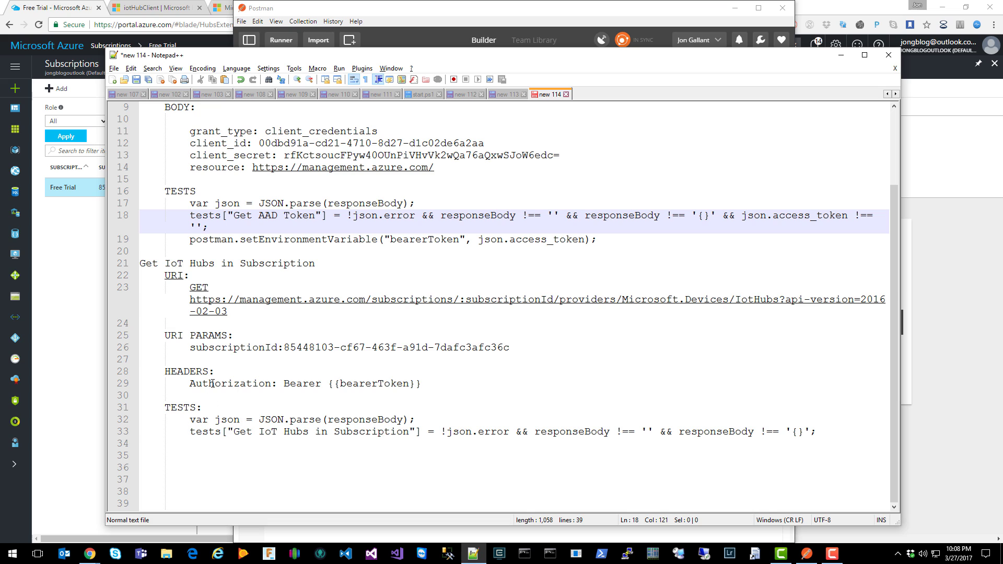
Add an Authorization header of Bearer {{bearerToken}} and copy the Get IoT Hubs in Subscription test script from the notes, removing its indentation
left_click_drag(287, 383, 438, 383)
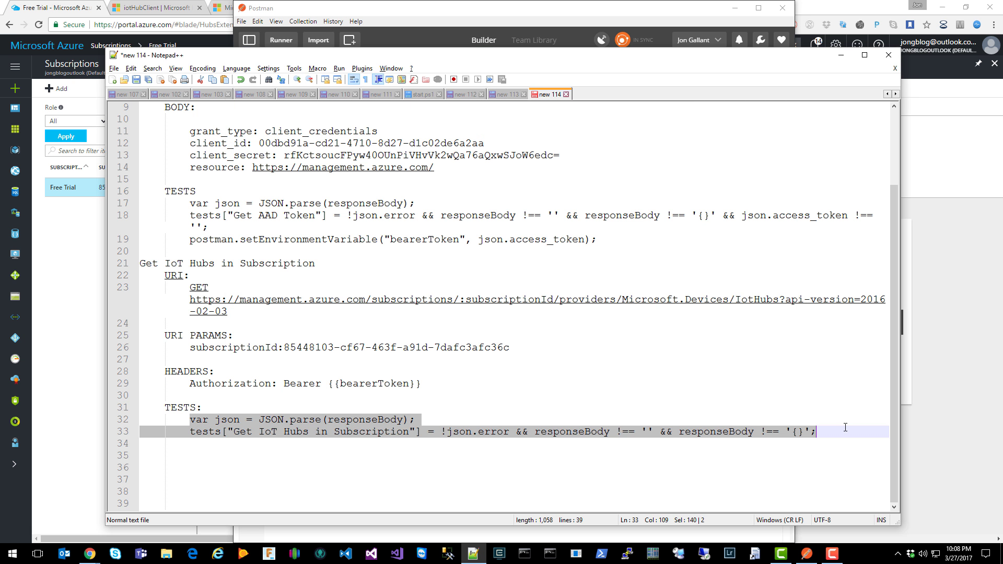
key("alt+Tab")
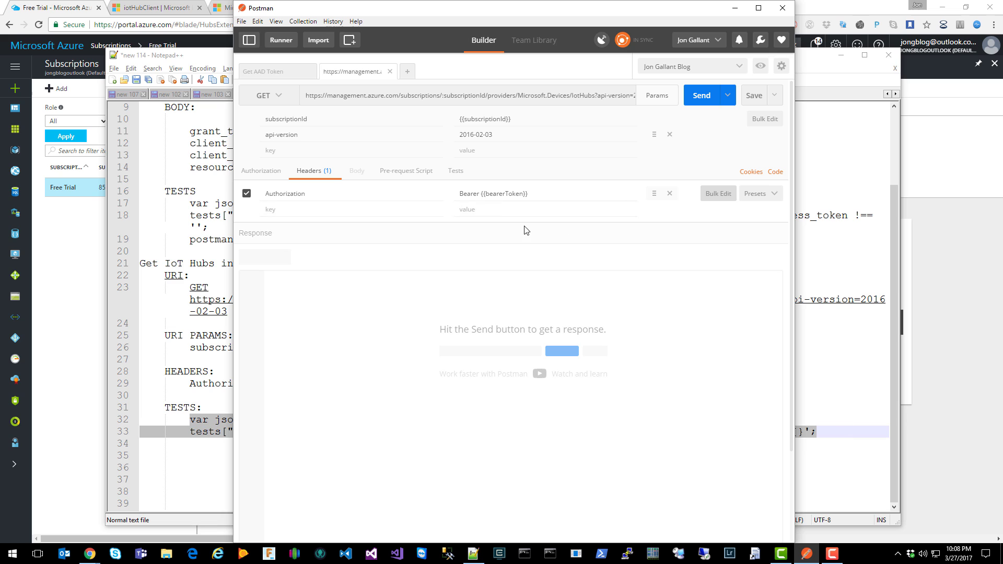
left_click(462, 174)
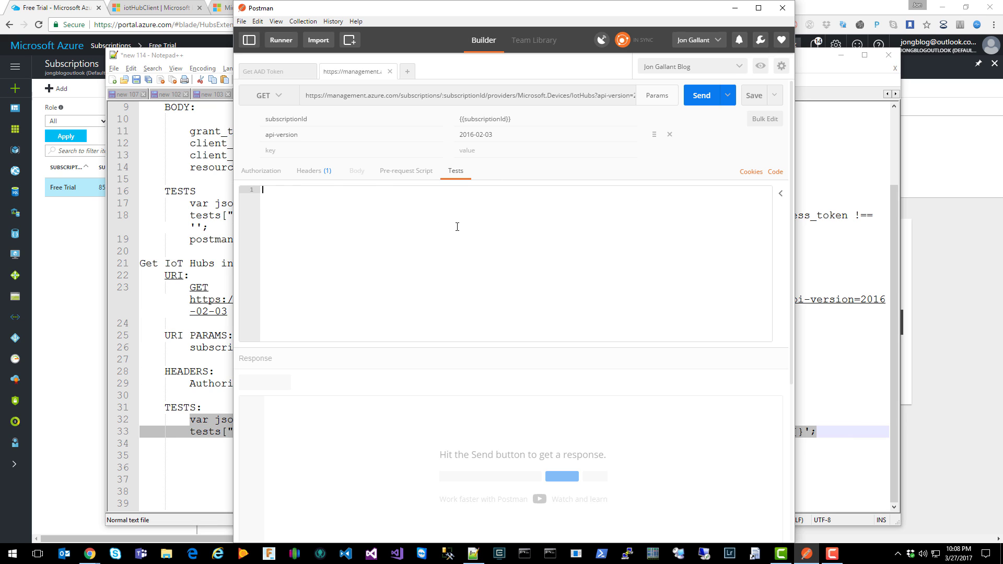
key("ctrl+v")
left_click_drag(290, 197, 263, 197)
key("BackSpace")
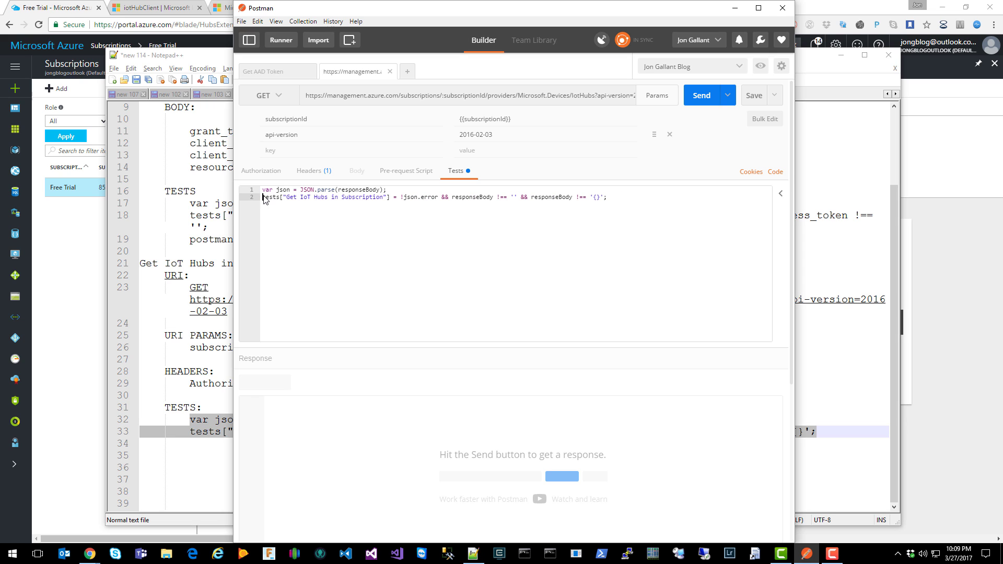
Send the IoT hubs request and enlarge the response area to examine it, finishing back in the Notepad++ notes
left_click(698, 99)
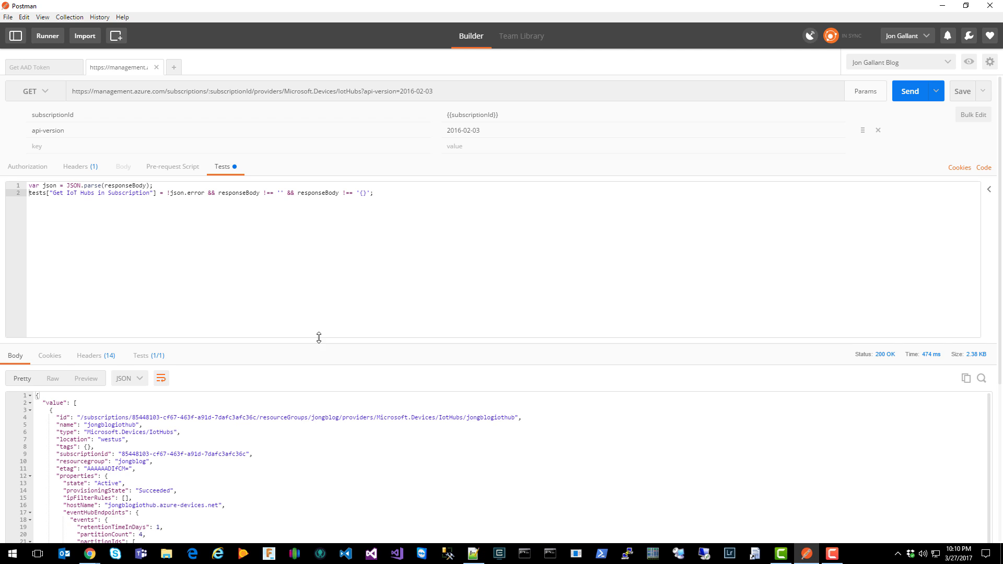
left_click_drag(331, 270, 330, 247)
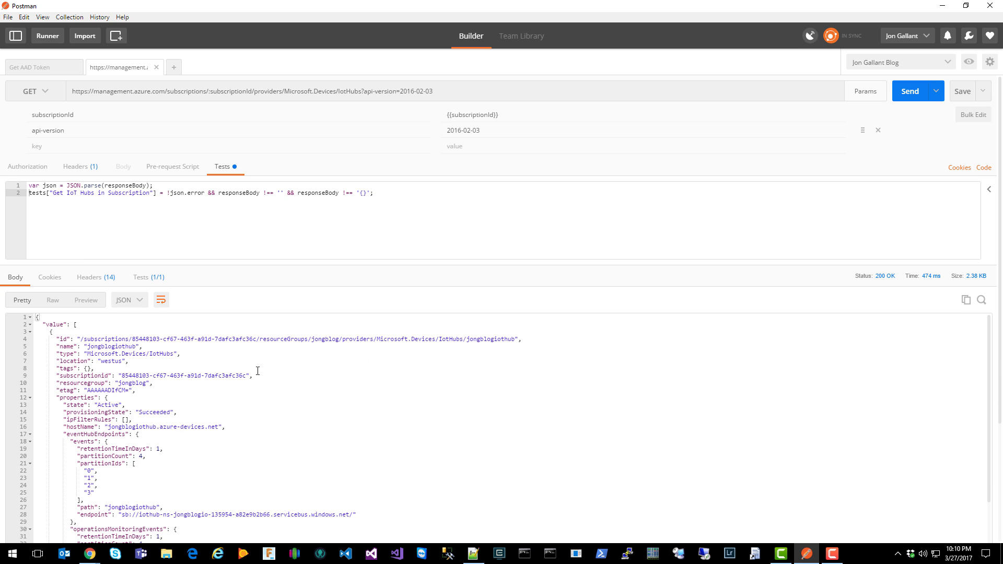
key("alt+Tab")
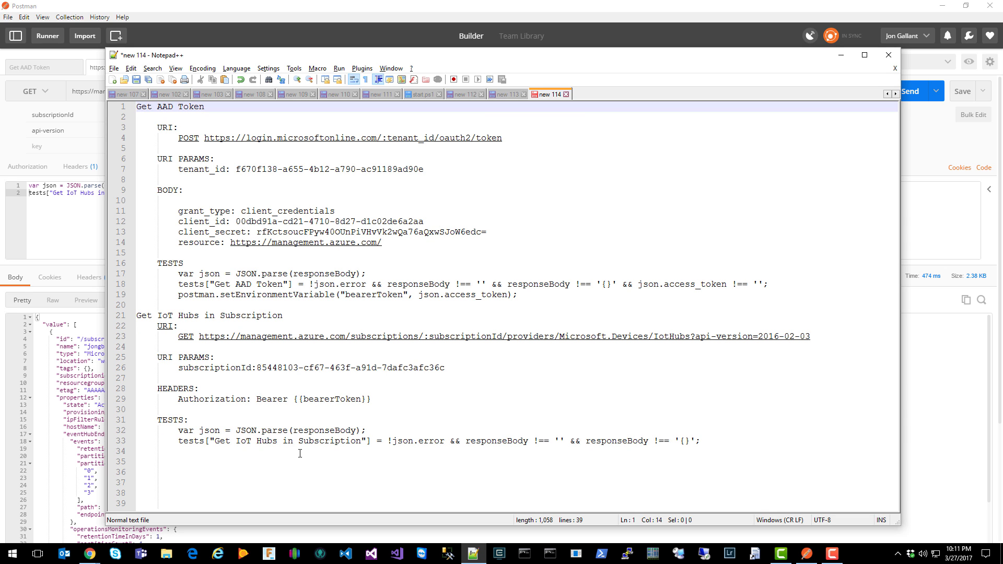